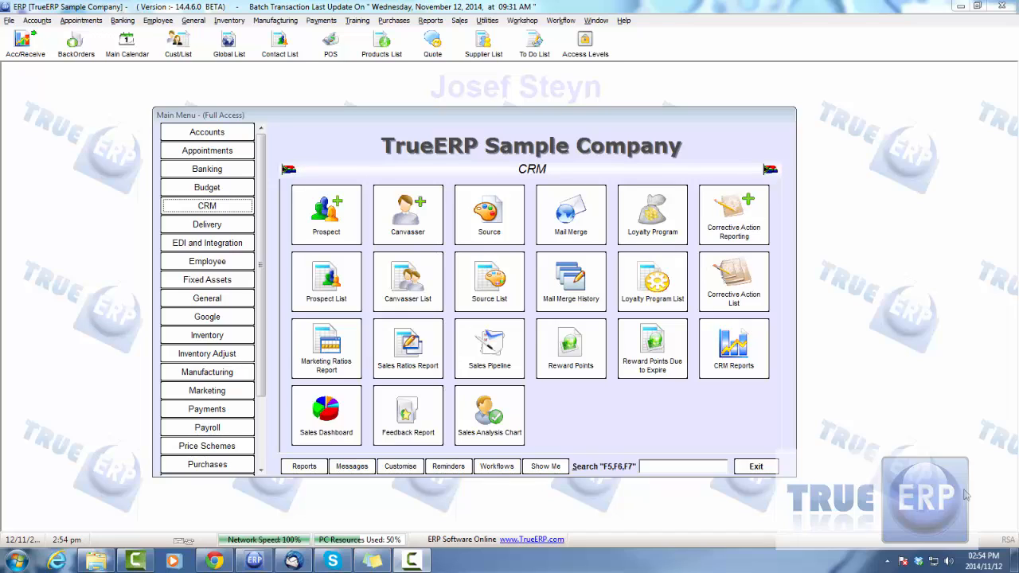
Open the Telemarketing form from the Marketing section and choose the Country SA contacts list.
{"action": "left_click", "coordinate": [215, 390]}
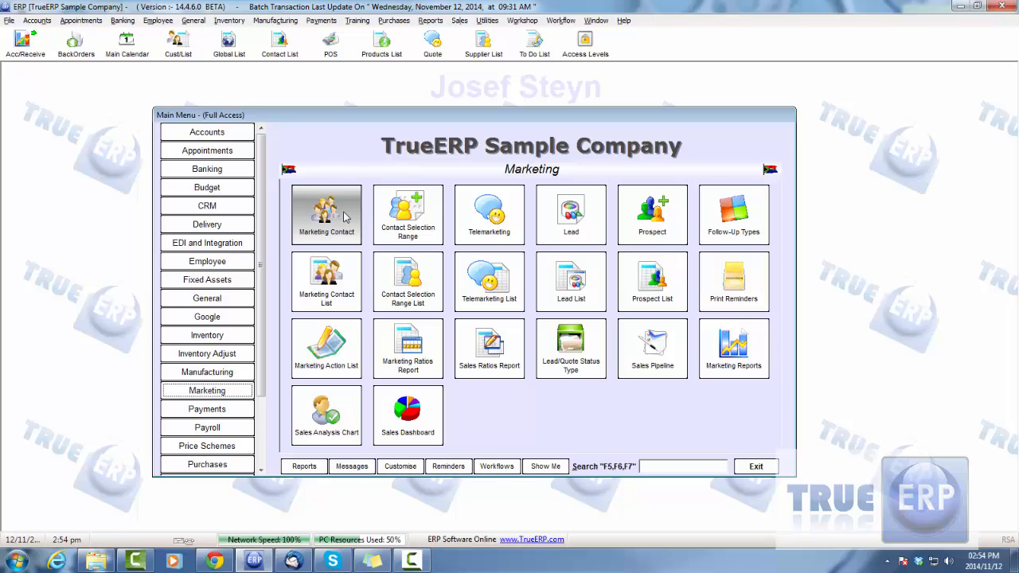
{"action": "left_click", "coordinate": [229, 390]}
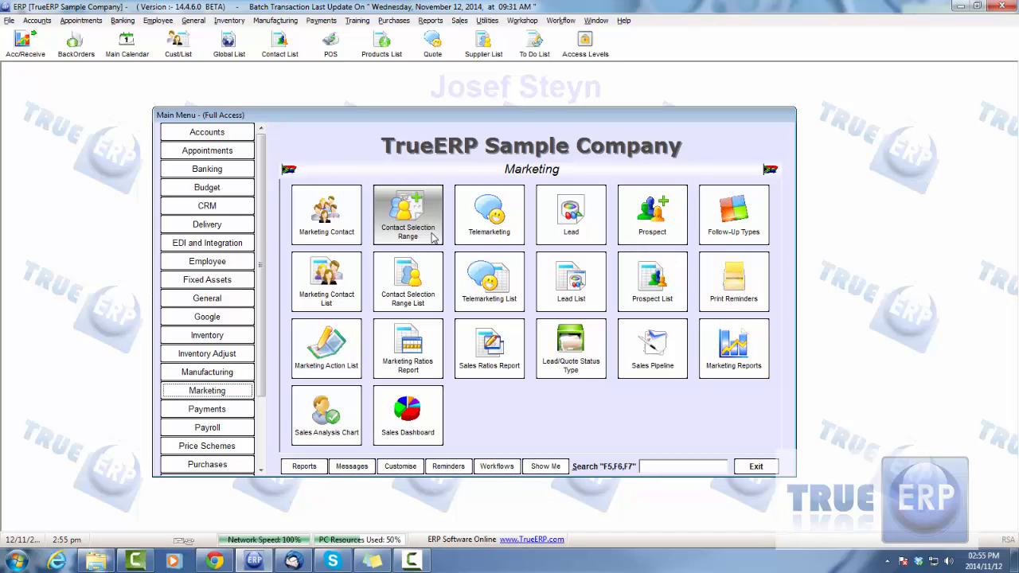
{"action": "left_click", "coordinate": [484, 230]}
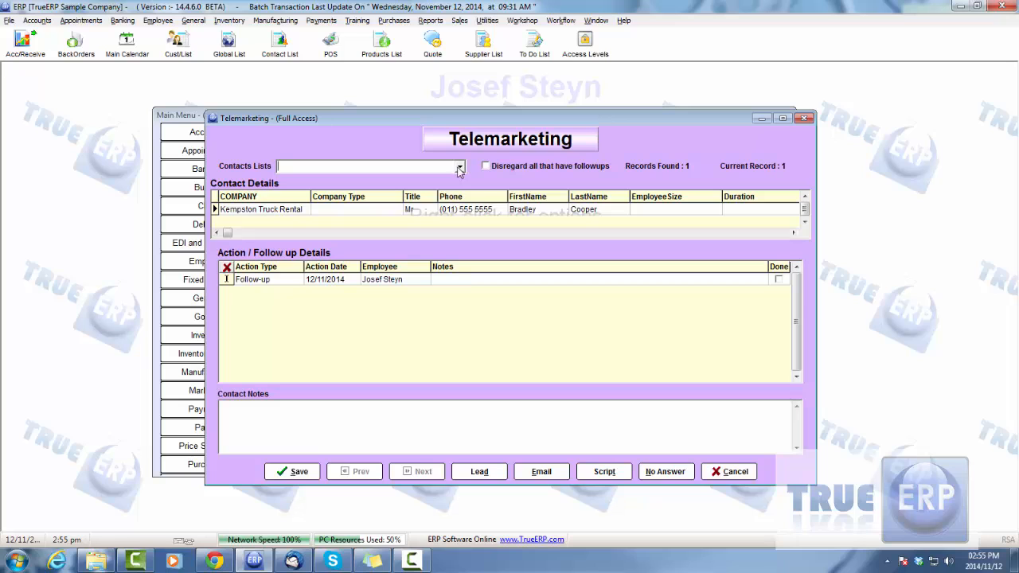
{"action": "left_click", "coordinate": [460, 166]}
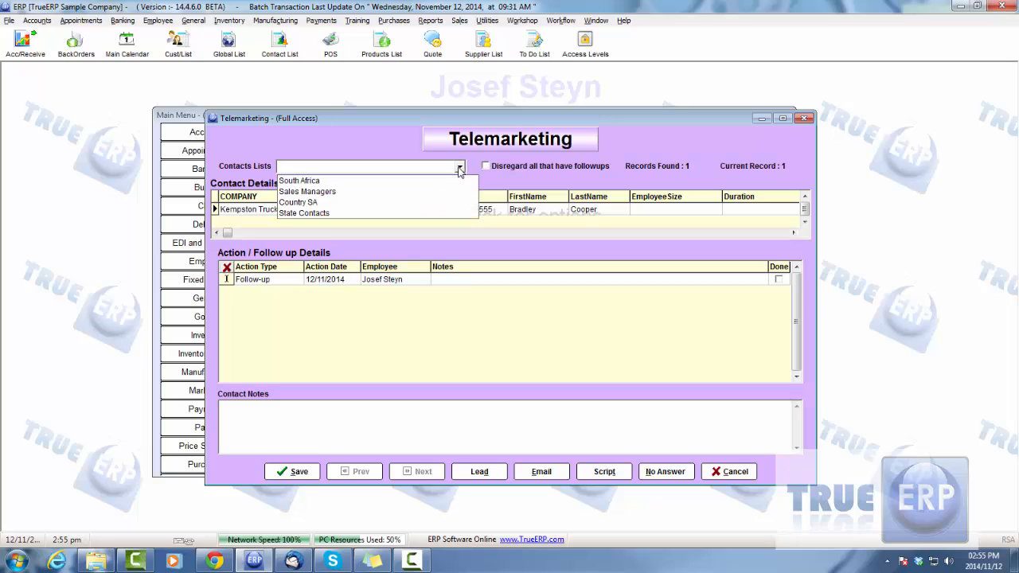
{"action": "left_click", "coordinate": [313, 203]}
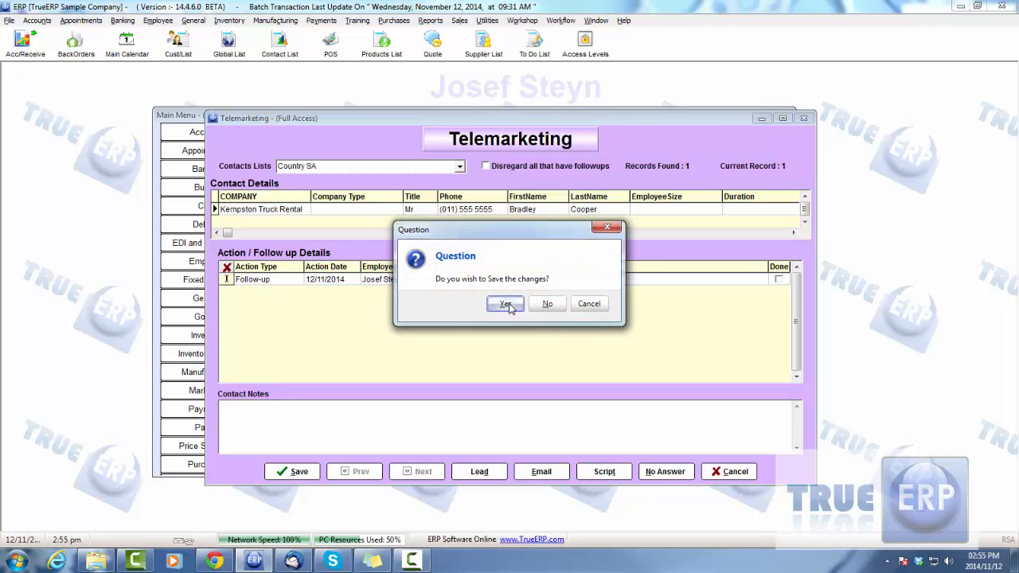
Dismiss the save question and close the Telemarketing form without saving.
{"action": "left_click", "coordinate": [506, 305]}
{"action": "left_click", "coordinate": [589, 304]}
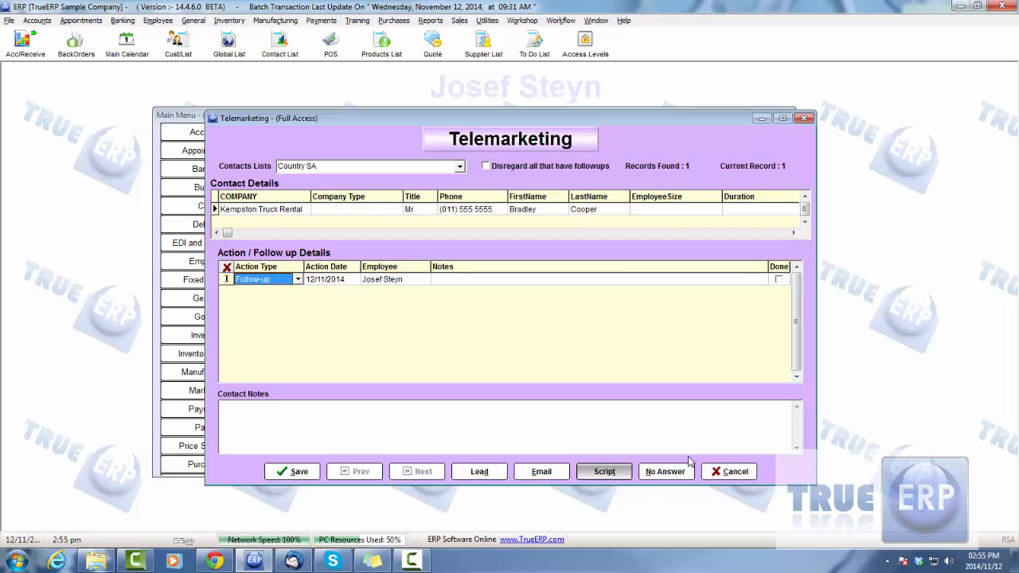
{"action": "left_click", "coordinate": [736, 471]}
{"action": "left_click", "coordinate": [547, 309]}
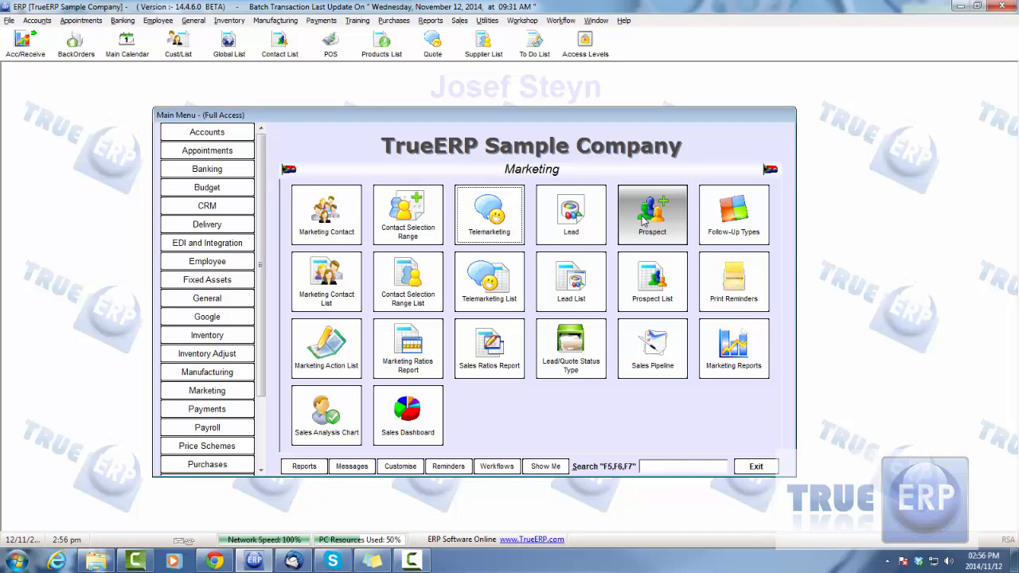
View the functions available in the Sales section of the main menu.
{"action": "scroll", "coordinate": [261, 266], "scroll_direction": "down", "scroll_amount": 3}
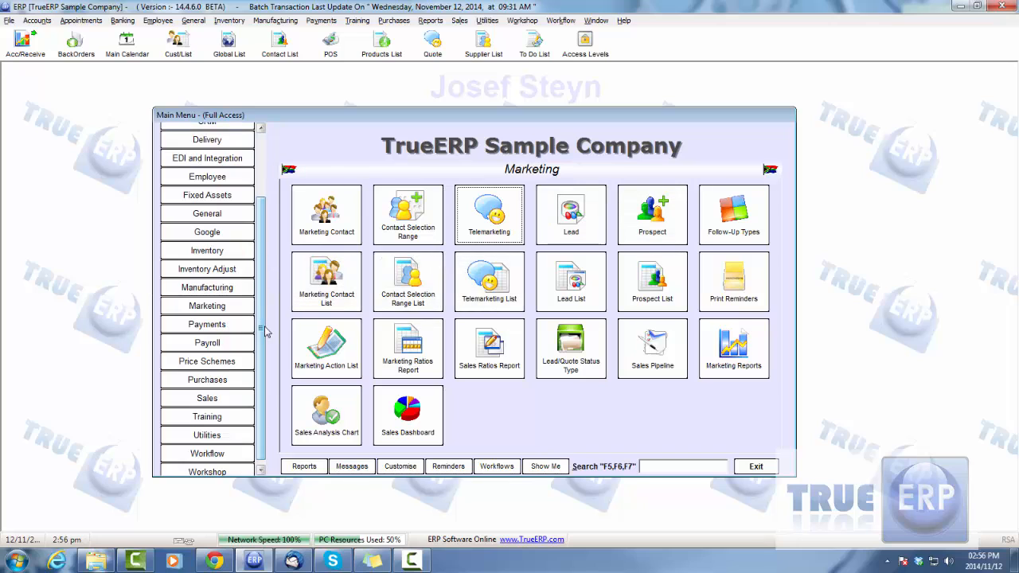
{"action": "left_click", "coordinate": [231, 398]}
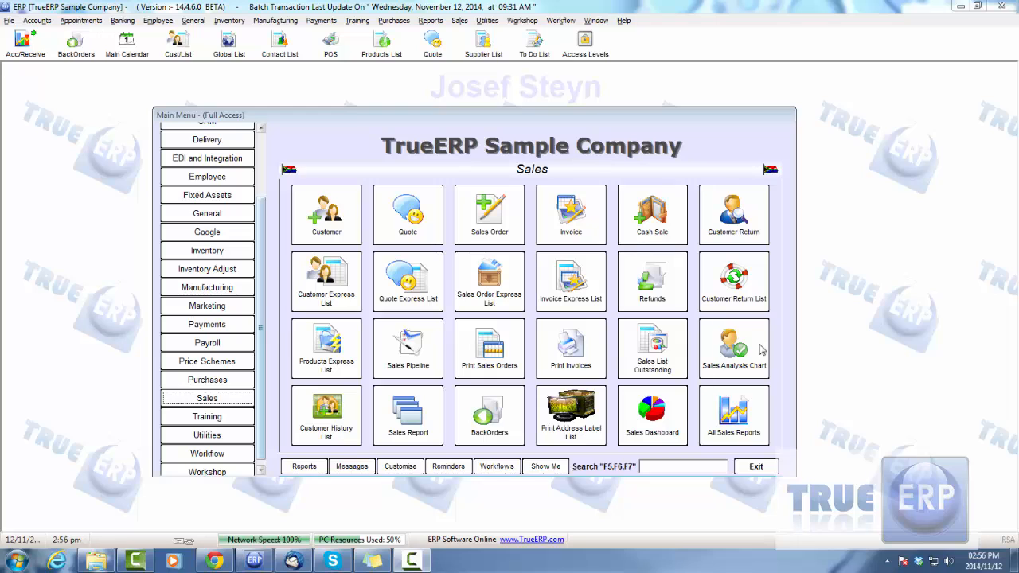
{"action": "left_click_drag", "start_coordinate": [262, 261], "coordinate": [269, 185]}
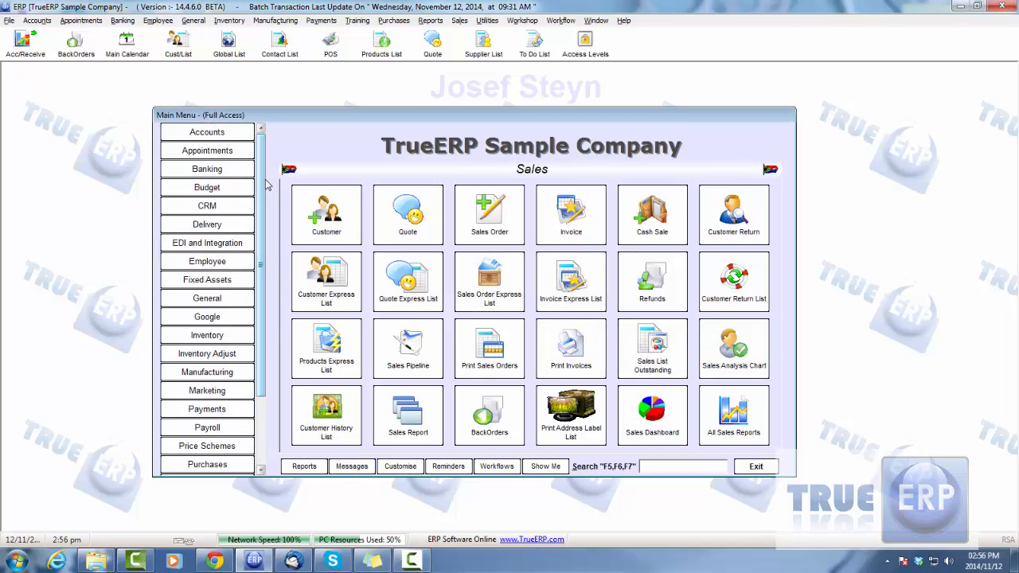
Open the Pick n Pay lead from the Lead List in the Marketing section.
{"action": "left_click", "coordinate": [195, 395]}
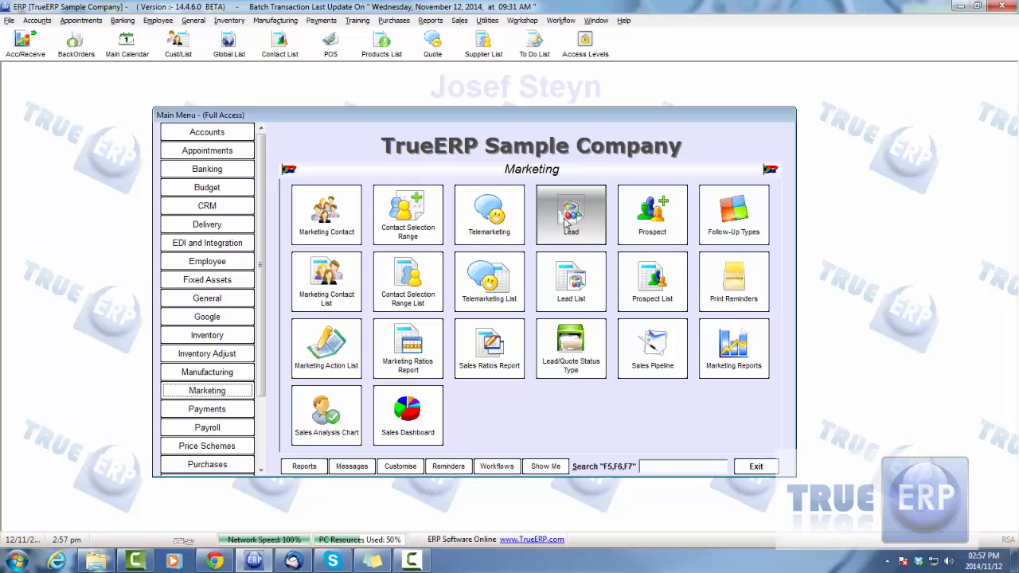
{"action": "left_click", "coordinate": [580, 287]}
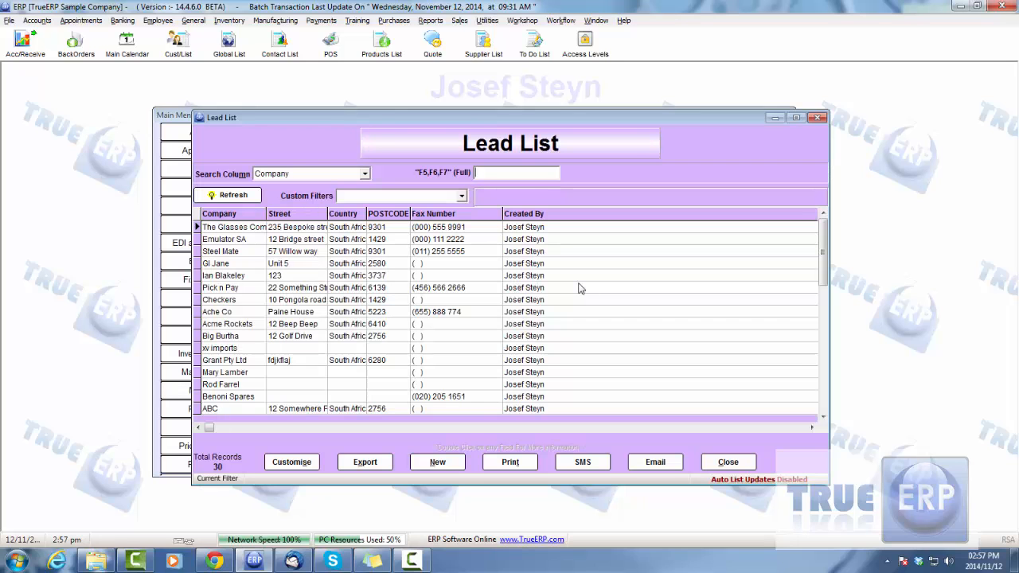
{"action": "left_click", "coordinate": [481, 290]}
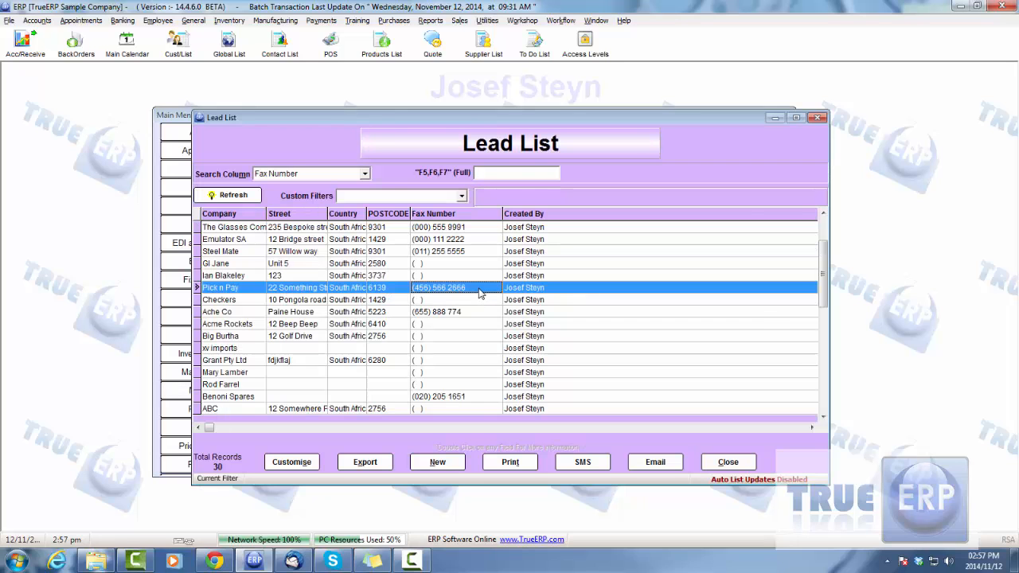
{"action": "double_click", "coordinate": [480, 291]}
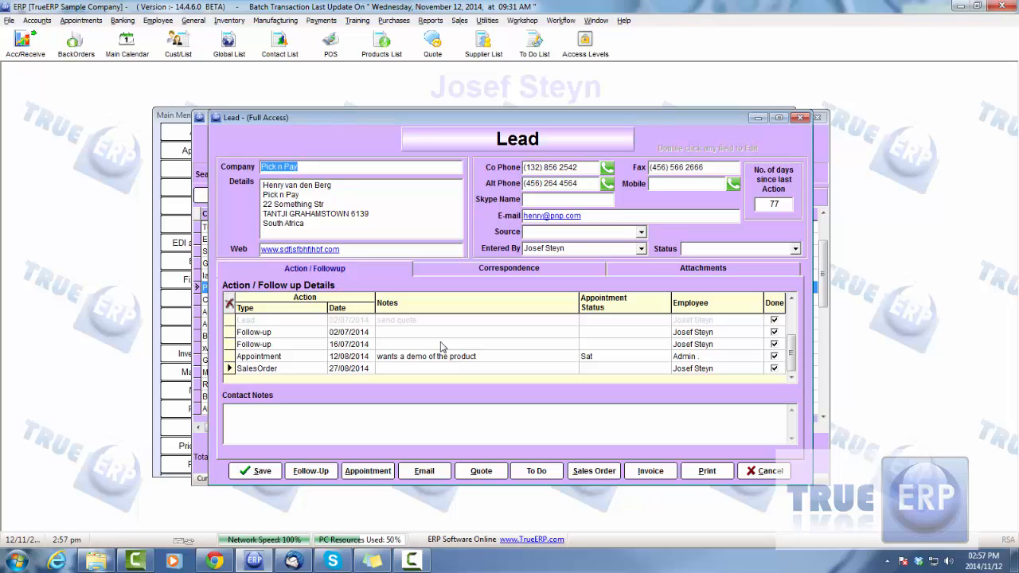
Review the lead's company details and follow-up entries, including the full note on the 12/08/2014 appointment, without changing anything.
{"action": "left_click_drag", "start_coordinate": [306, 166], "coordinate": [251, 168]}
{"action": "left_click", "coordinate": [363, 191]}
{"action": "left_click", "coordinate": [267, 333]}
{"action": "left_click", "coordinate": [353, 333]}
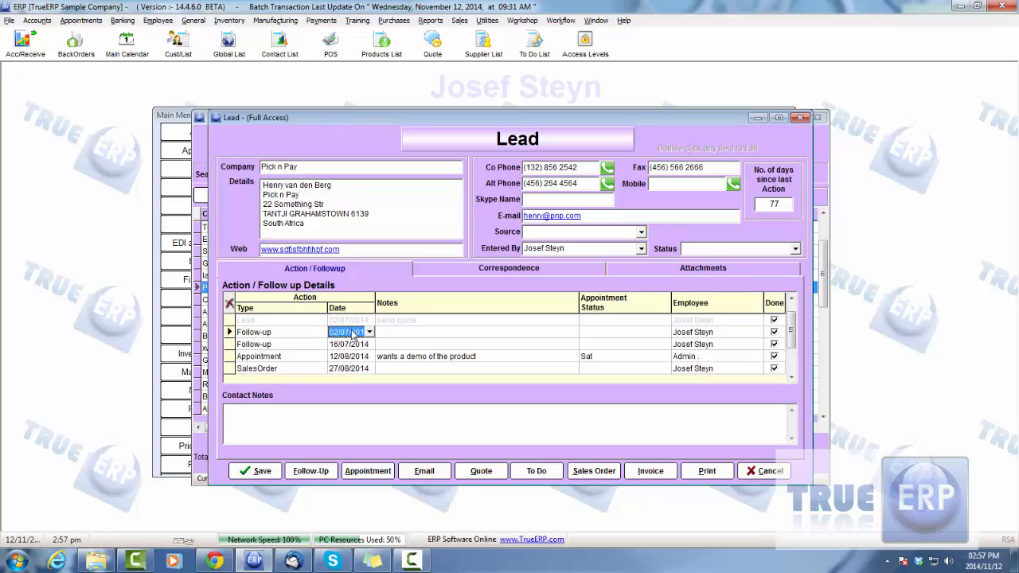
{"action": "double_click", "coordinate": [448, 356]}
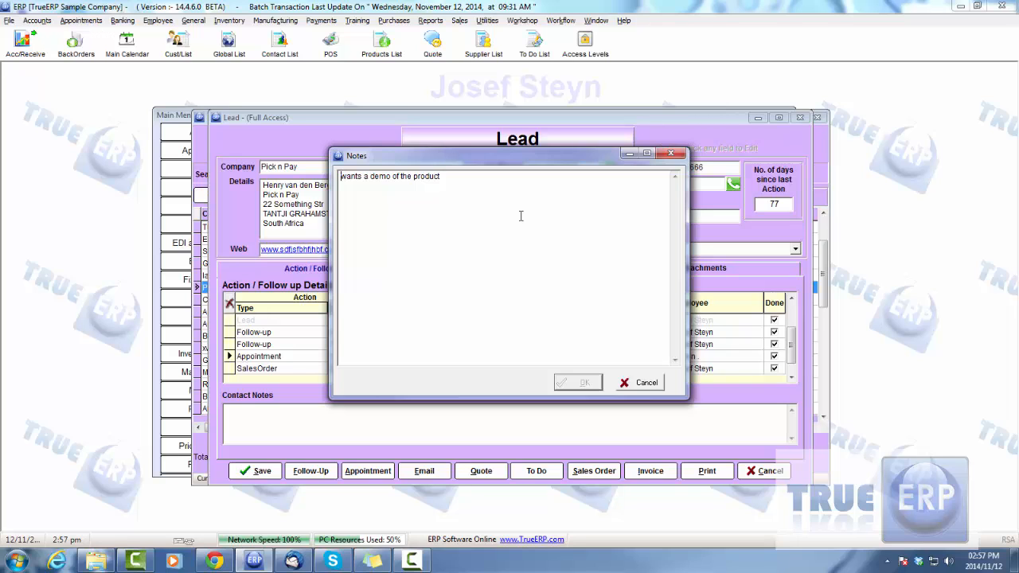
{"action": "left_click", "coordinate": [644, 383]}
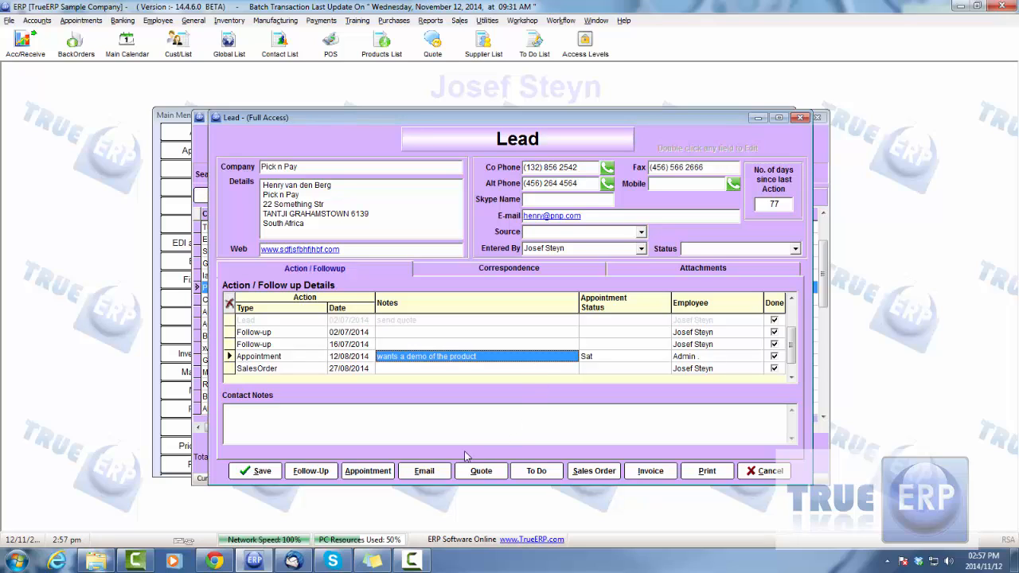
Start an appointment for the lead, move the calendar to 13/11/2014, and return to the day view after checking the week and month views.
{"action": "left_click", "coordinate": [368, 473]}
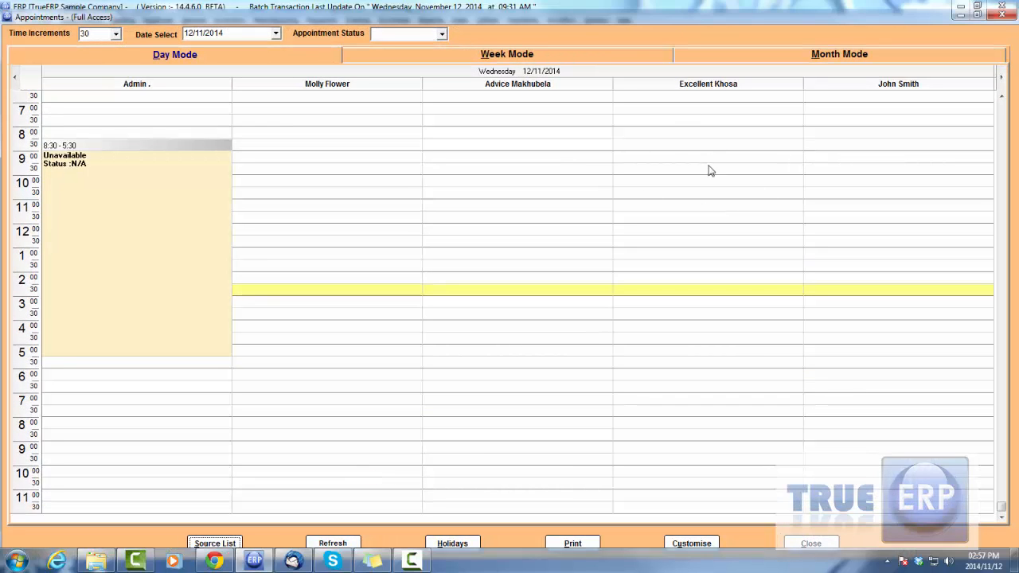
{"action": "left_click", "coordinate": [1001, 76]}
{"action": "left_click", "coordinate": [639, 62]}
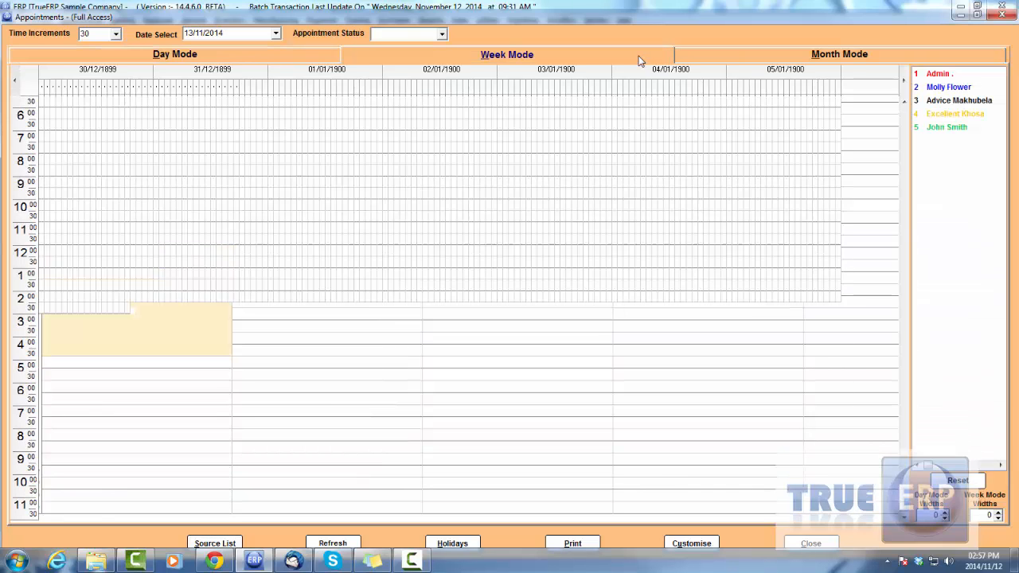
{"action": "left_click", "coordinate": [762, 61]}
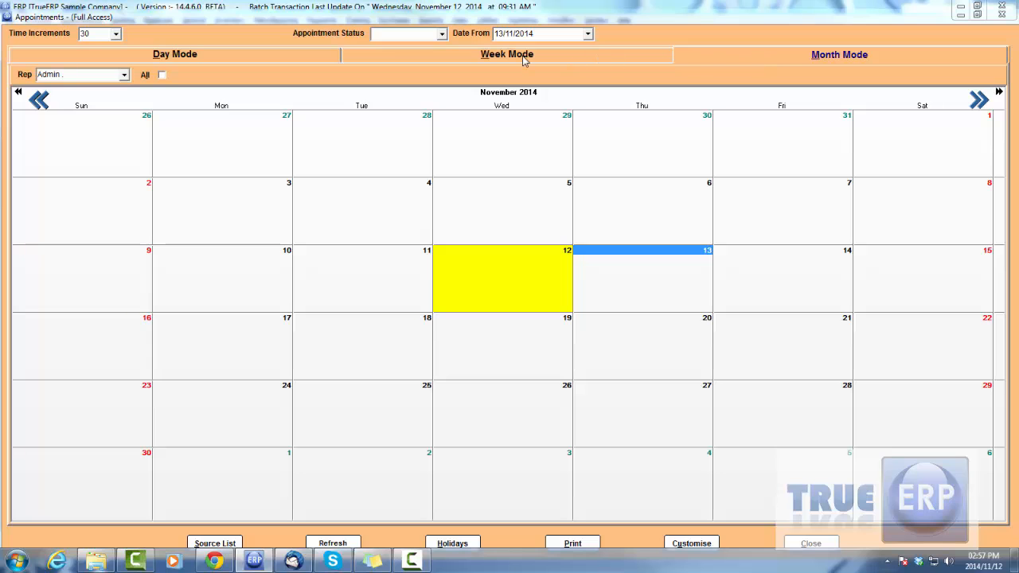
{"action": "left_click", "coordinate": [288, 57]}
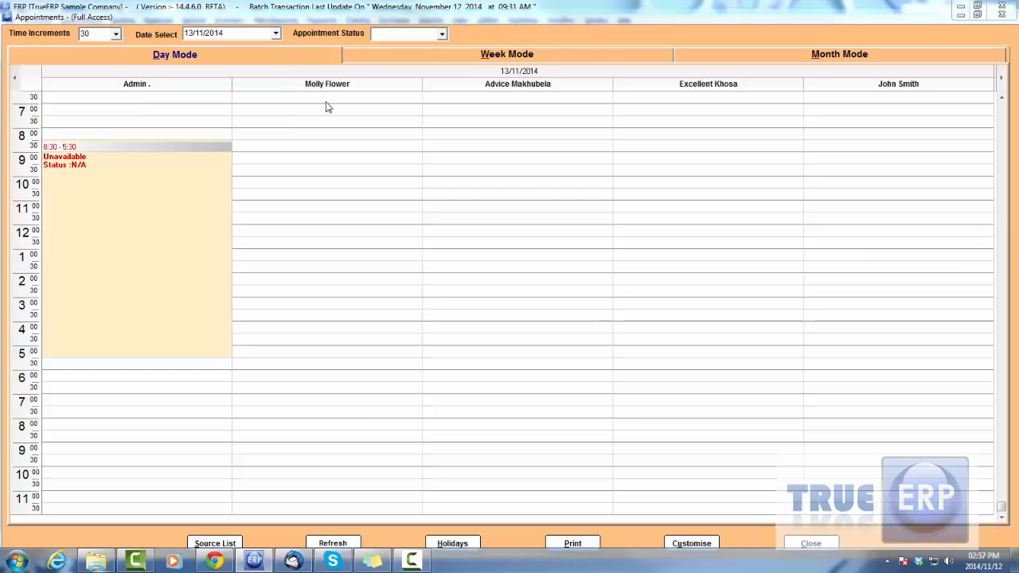
Book the 12:00 pm slot on 13/11/2014 in the fourth rep's column, add the note "zxdt", and save the appointment.
{"action": "double_click", "coordinate": [691, 232]}
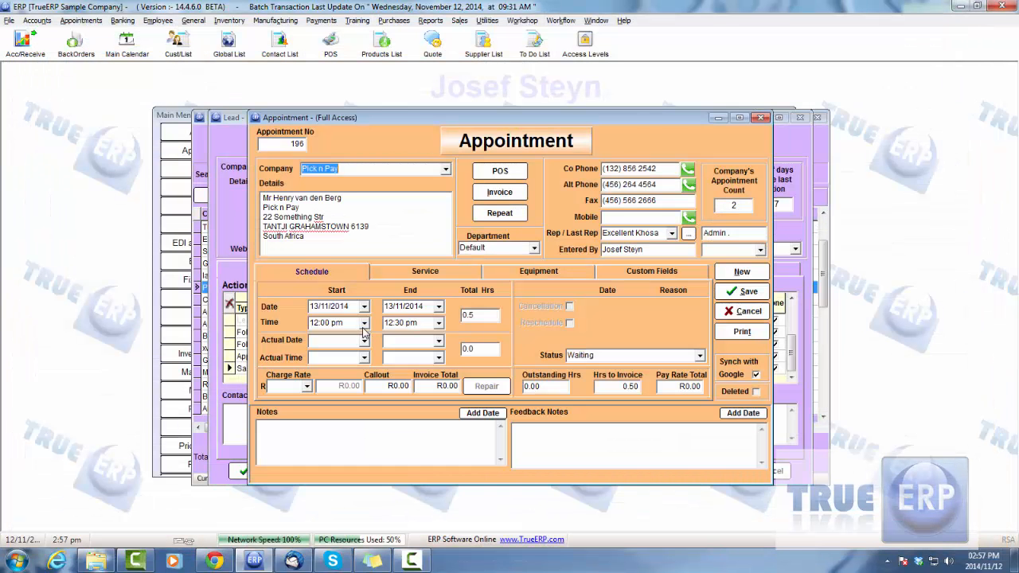
{"action": "left_click", "coordinate": [283, 428]}
{"action": "type", "text": "zxdf"}
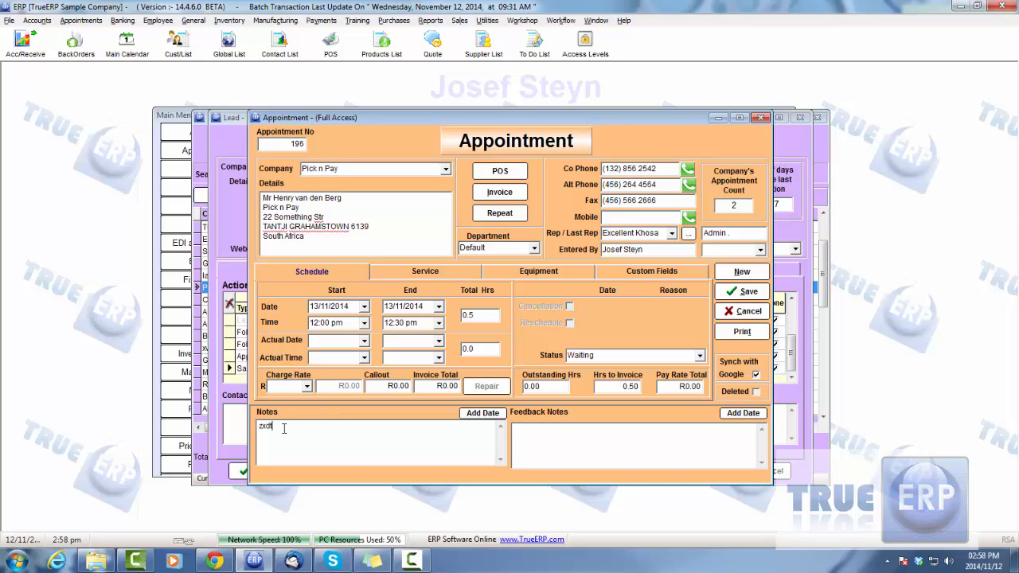
{"action": "left_click", "coordinate": [741, 292]}
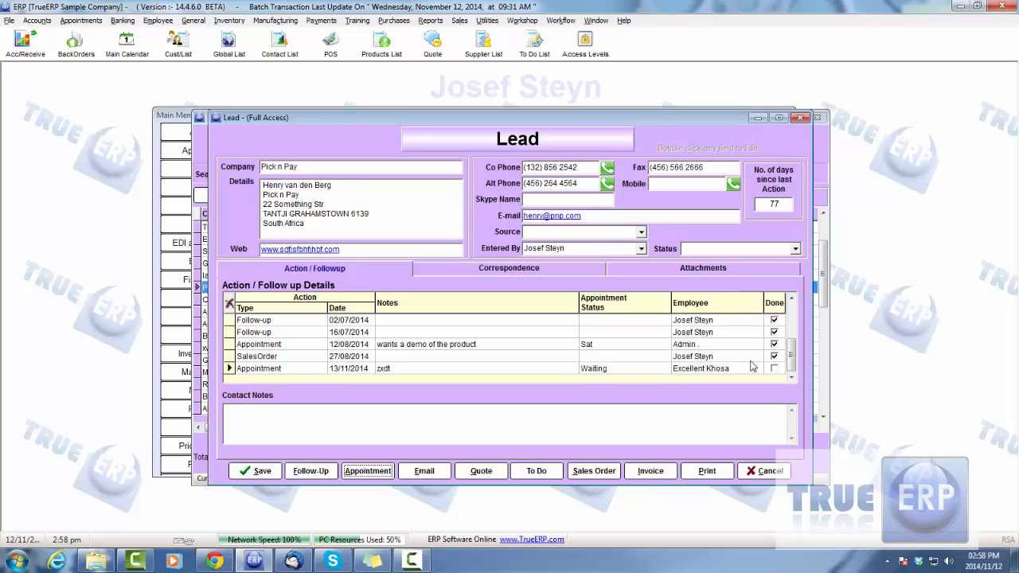
Check the new appointment entry on the lead, save the lead, and close the refreshed Lead List.
{"action": "left_click", "coordinate": [426, 368]}
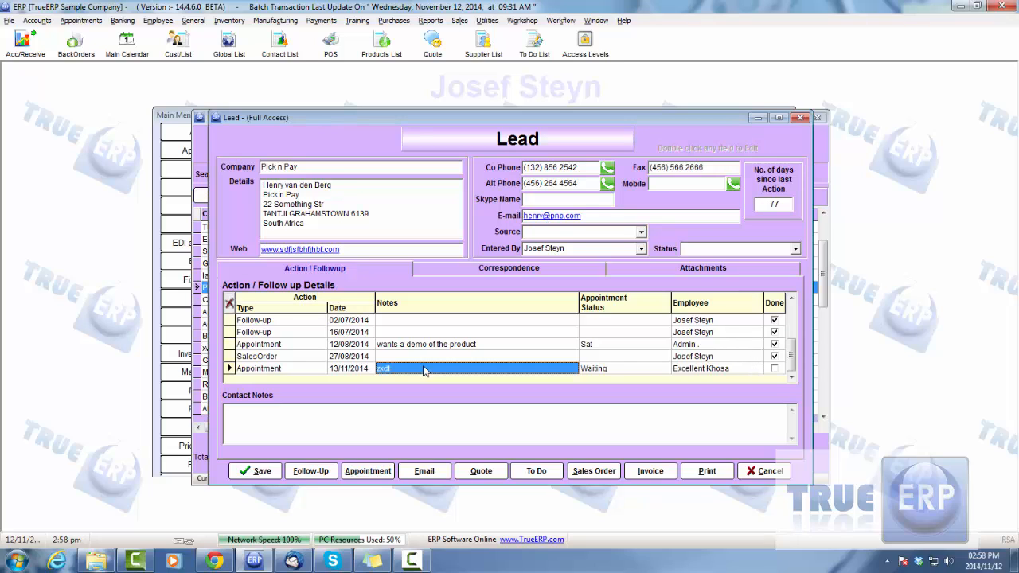
{"action": "left_click", "coordinate": [345, 369]}
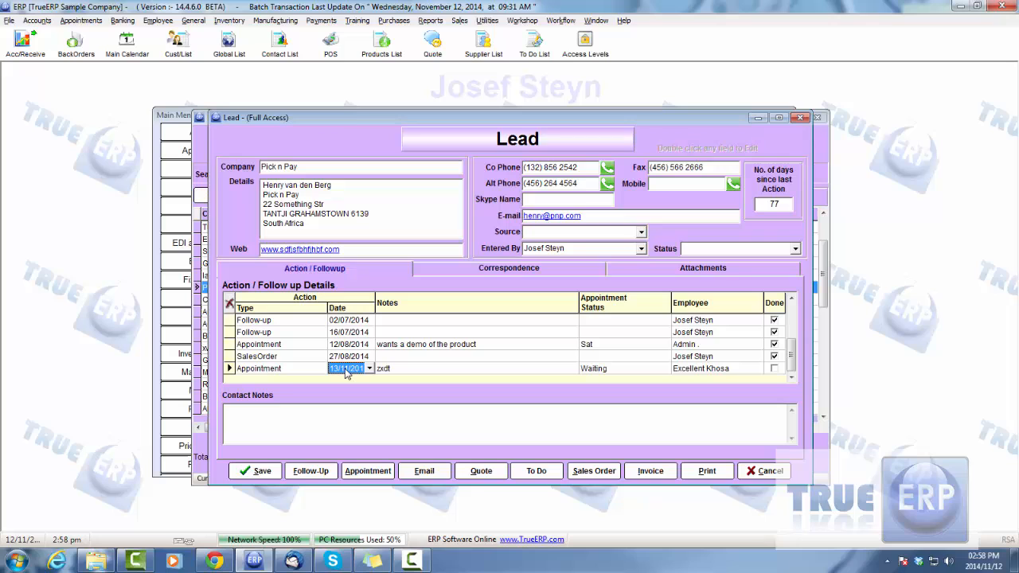
{"action": "left_click", "coordinate": [633, 371]}
{"action": "left_click", "coordinate": [262, 470]}
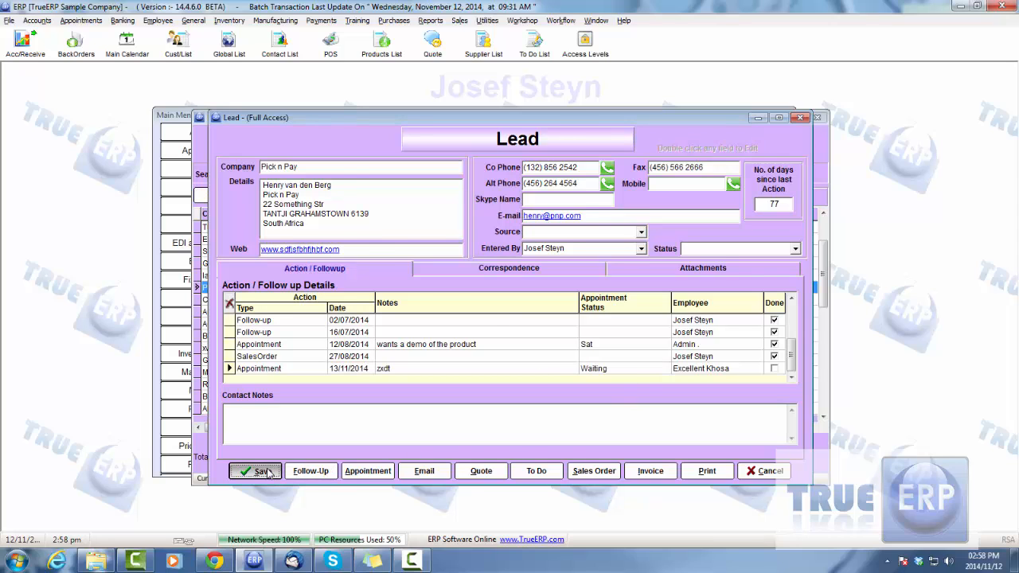
{"action": "left_click", "coordinate": [233, 196]}
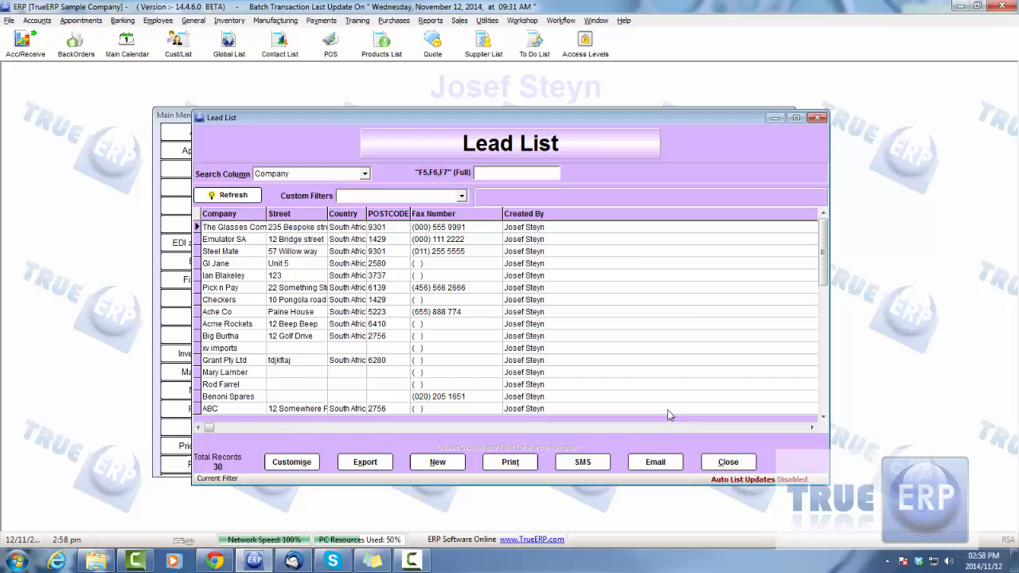
{"action": "left_click", "coordinate": [727, 462]}
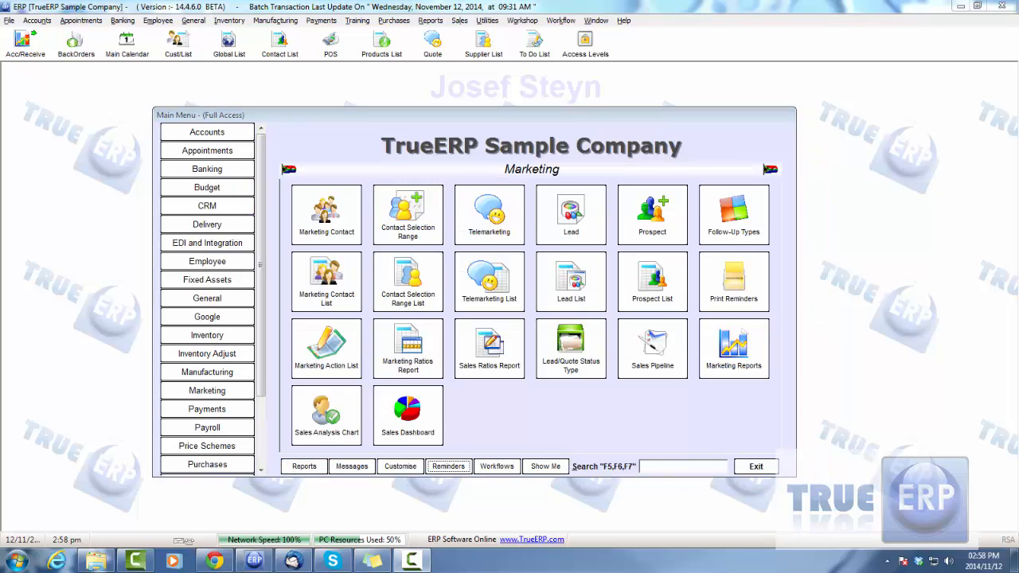
Open the Reminders List and filter it to the employee assigned to the new appointment.
{"action": "left_click", "coordinate": [466, 467]}
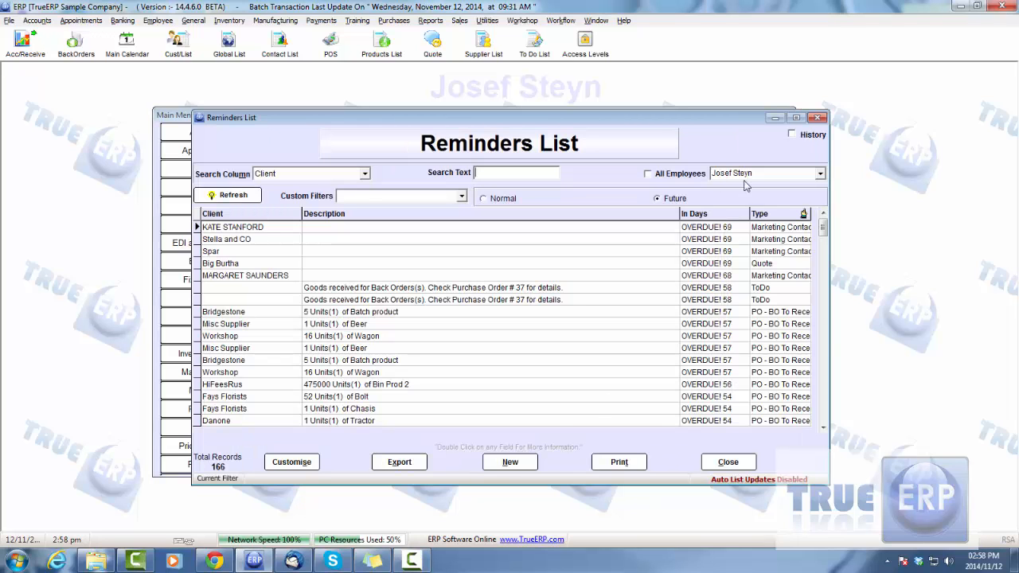
{"action": "left_click", "coordinate": [820, 175]}
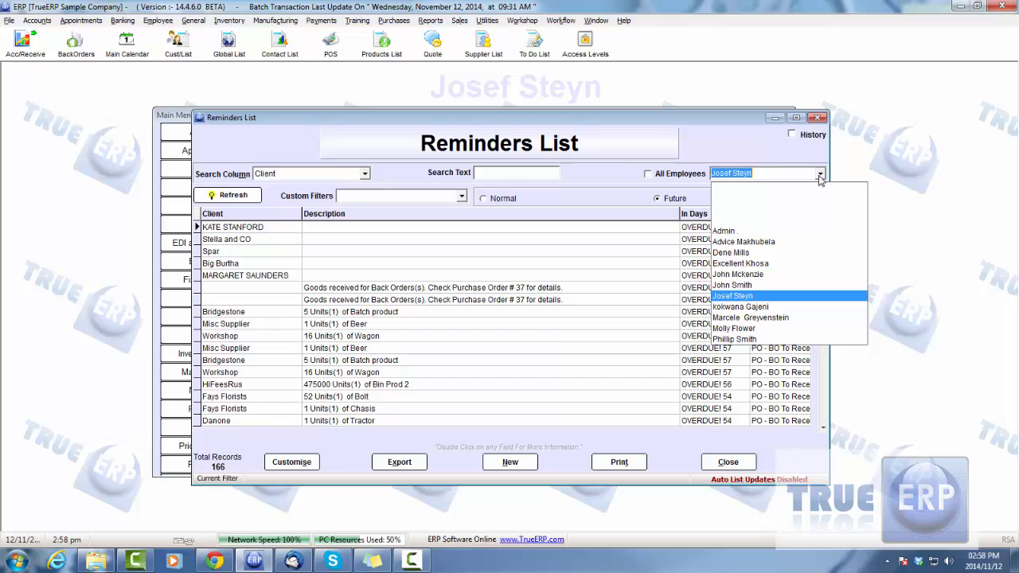
{"action": "left_click", "coordinate": [750, 264]}
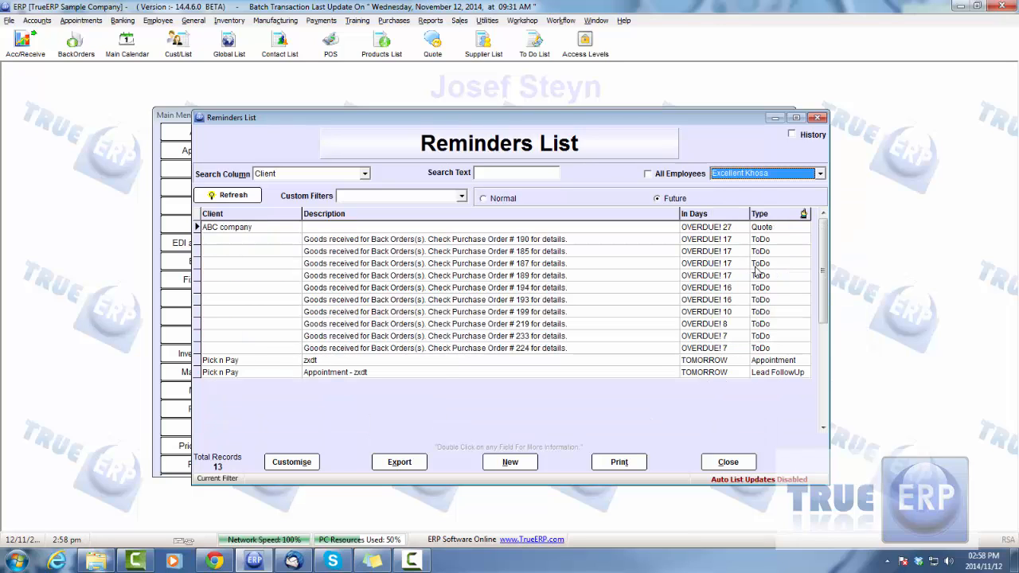
Compare the two Pick n Pay reminders and open the lead from its Lead FollowUp entry.
{"action": "left_click", "coordinate": [345, 361]}
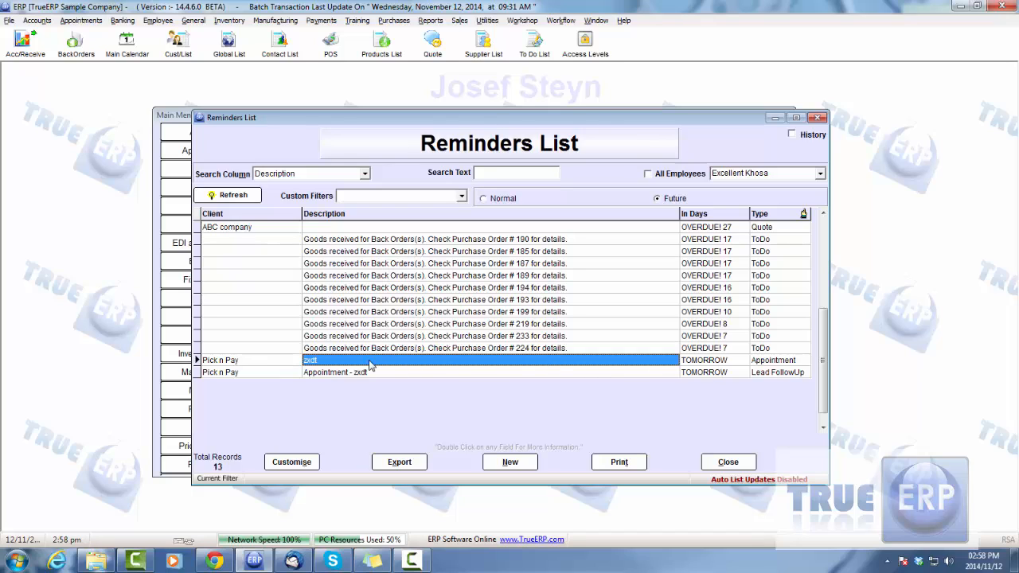
{"action": "left_click", "coordinate": [621, 373]}
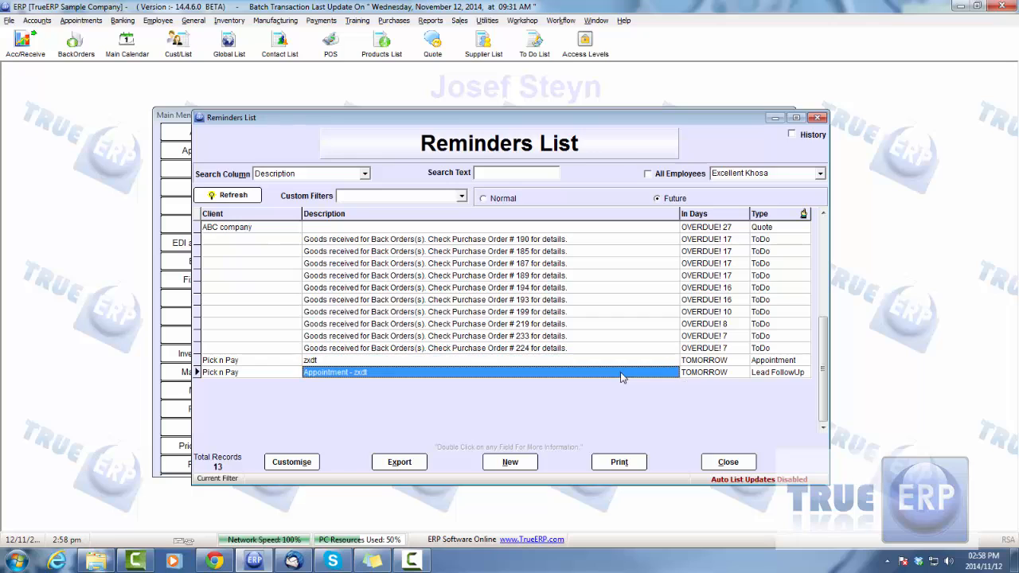
{"action": "double_click", "coordinate": [498, 372]}
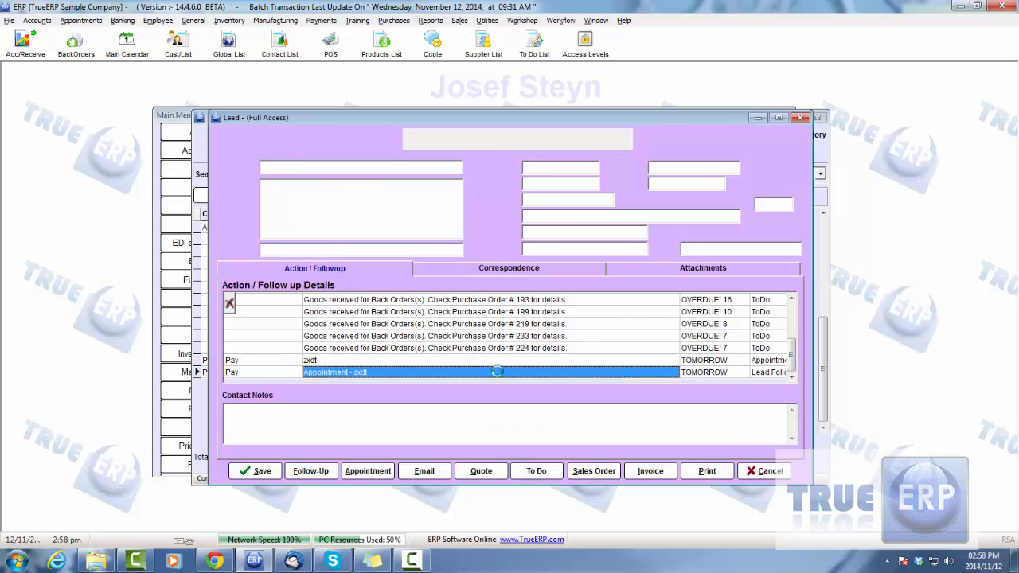
Open the Pick n Pay appointment from its reminder and set its actual dates to 13/11/2014 and actual end time to 01:30 pm.
{"action": "left_click", "coordinate": [763, 474]}
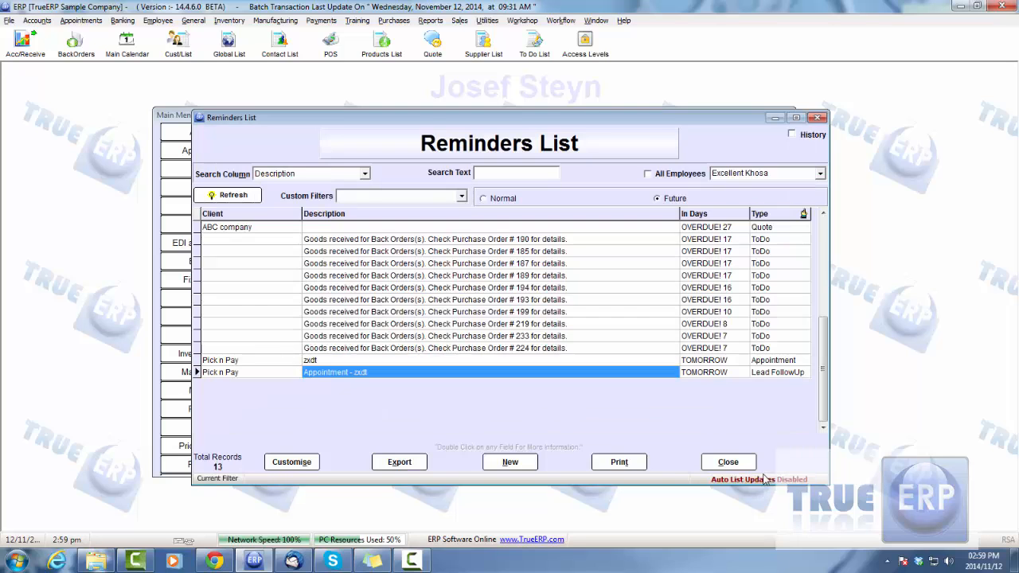
{"action": "double_click", "coordinate": [410, 359]}
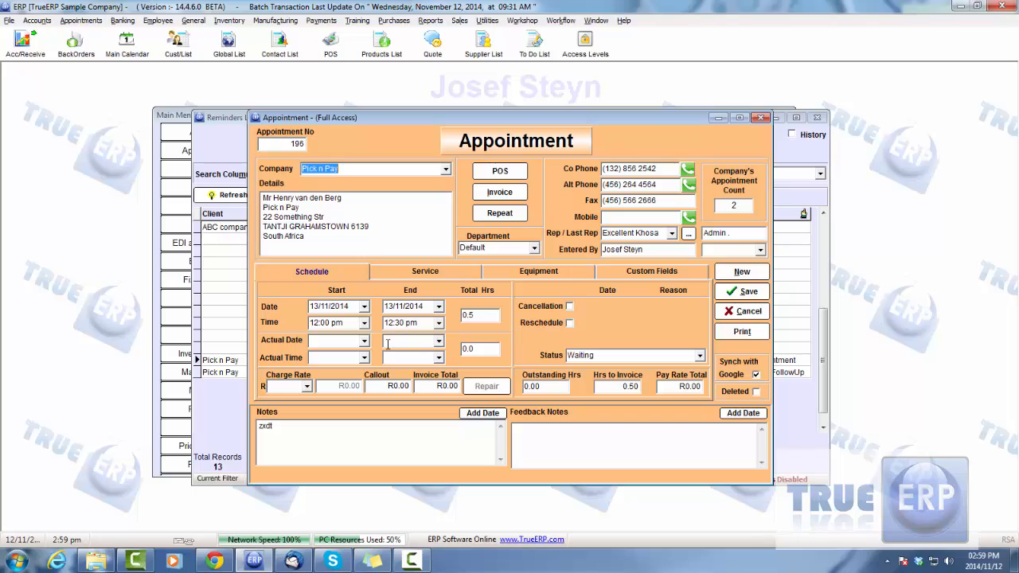
{"action": "left_click", "coordinate": [364, 340]}
{"action": "left_click", "coordinate": [365, 400]}
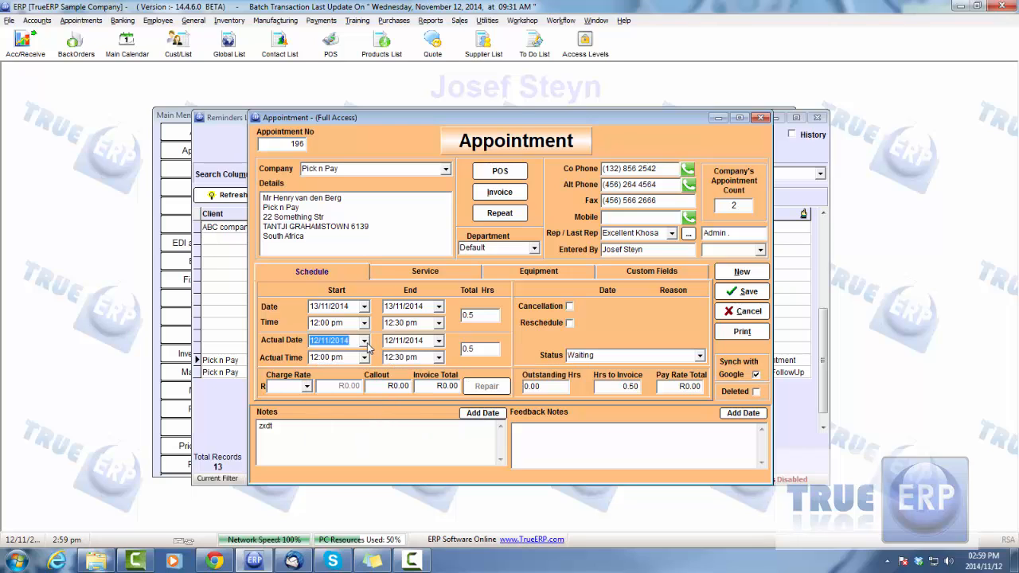
{"action": "left_click", "coordinate": [363, 341]}
{"action": "left_click", "coordinate": [380, 401]}
{"action": "left_click", "coordinate": [438, 358]}
{"action": "left_click", "coordinate": [410, 389]}
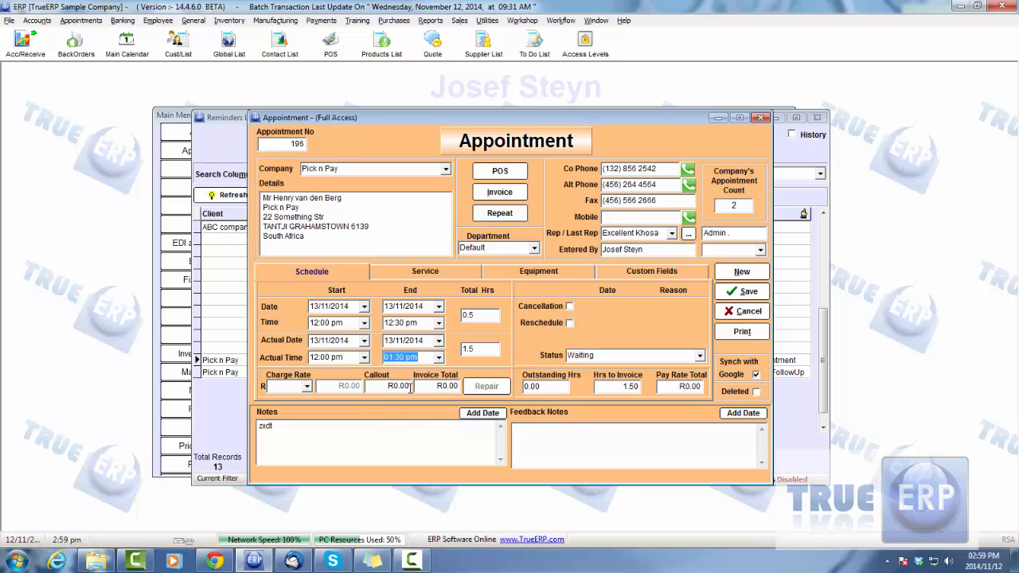
Check the available charge rates, save the appointment, and close the Reminders List.
{"action": "left_click", "coordinate": [306, 387]}
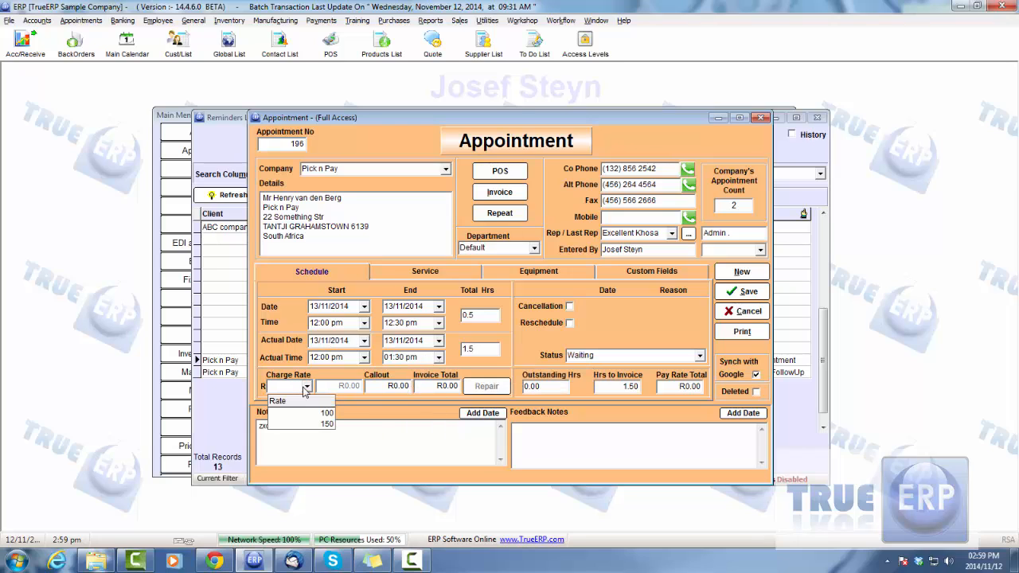
{"action": "left_click", "coordinate": [306, 387]}
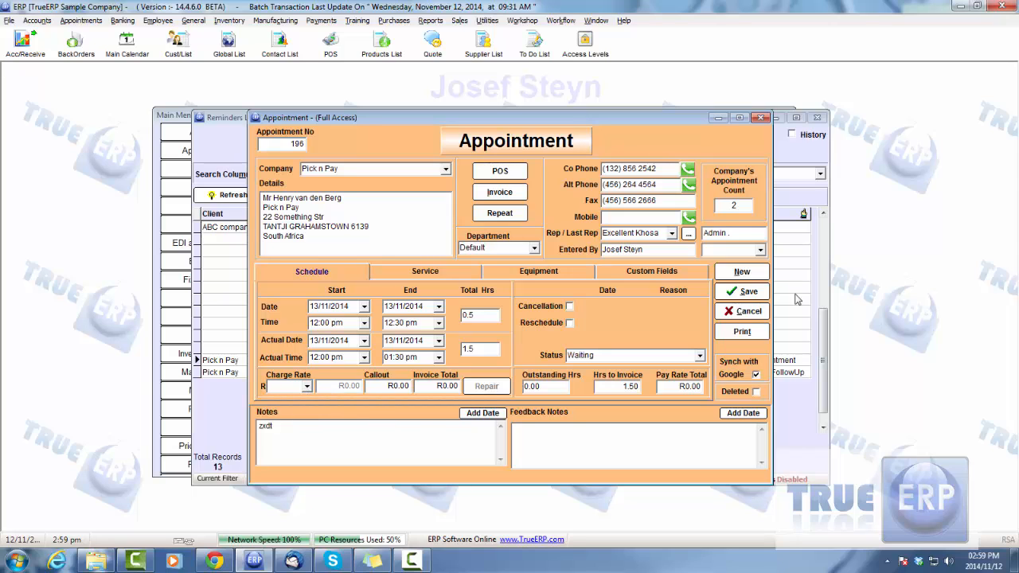
{"action": "left_click", "coordinate": [744, 291]}
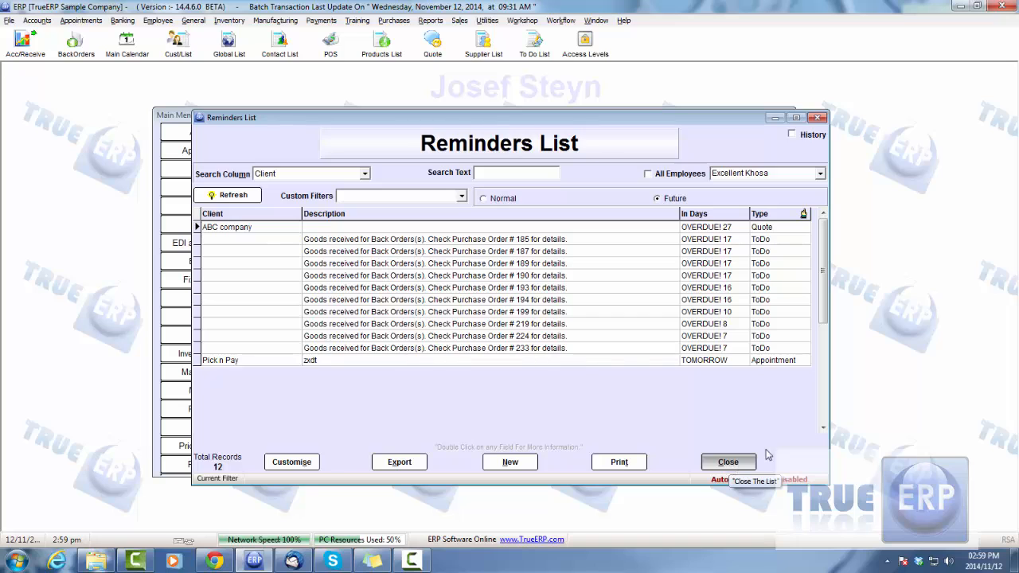
{"action": "left_click", "coordinate": [727, 462]}
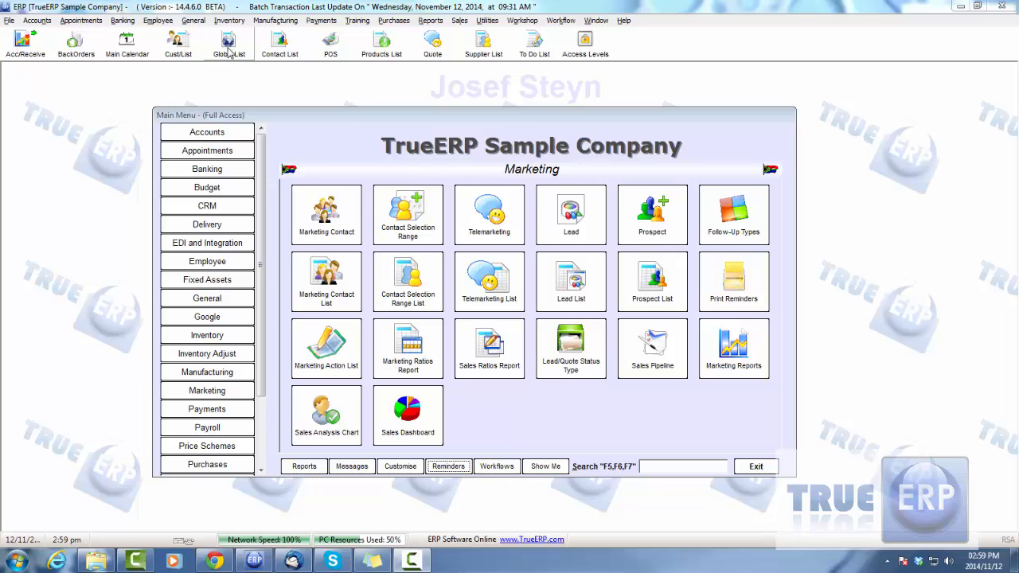
Open the Global List from the General module and open the Telco 3 customer record.
{"action": "left_click", "coordinate": [207, 297]}
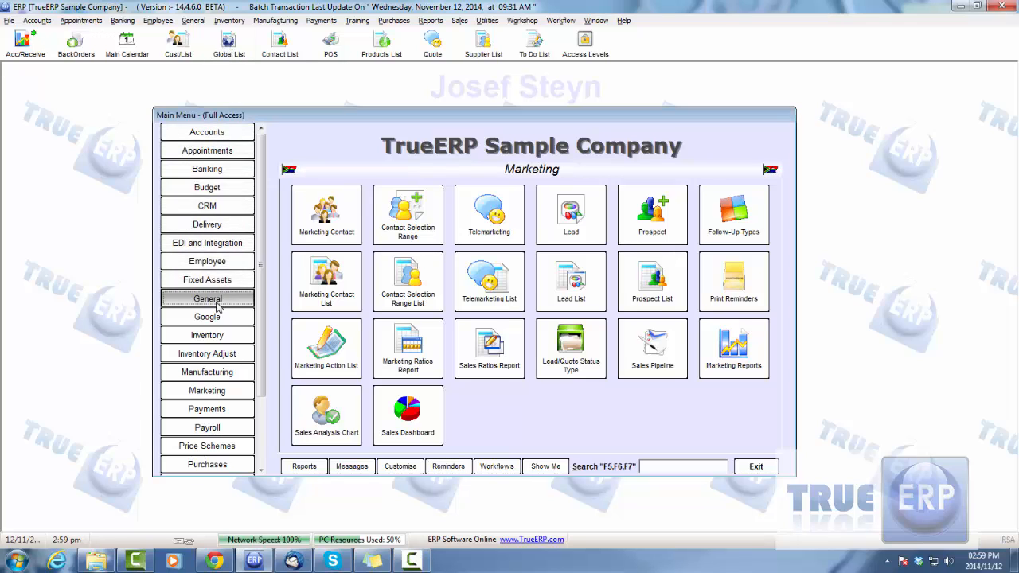
{"action": "left_click", "coordinate": [582, 296]}
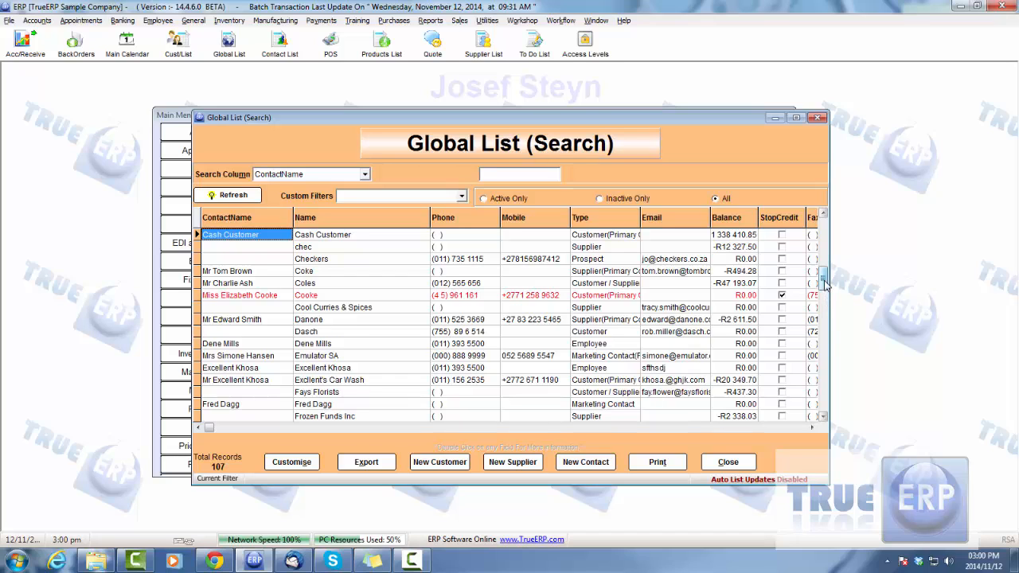
{"action": "left_click_drag", "start_coordinate": [825, 281], "coordinate": [825, 371]}
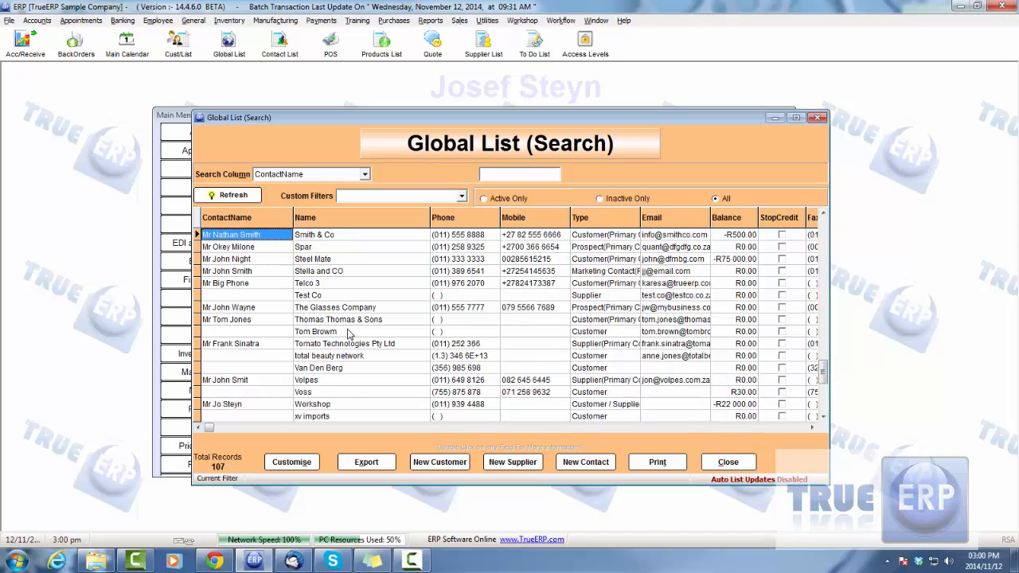
{"action": "left_click", "coordinate": [346, 297]}
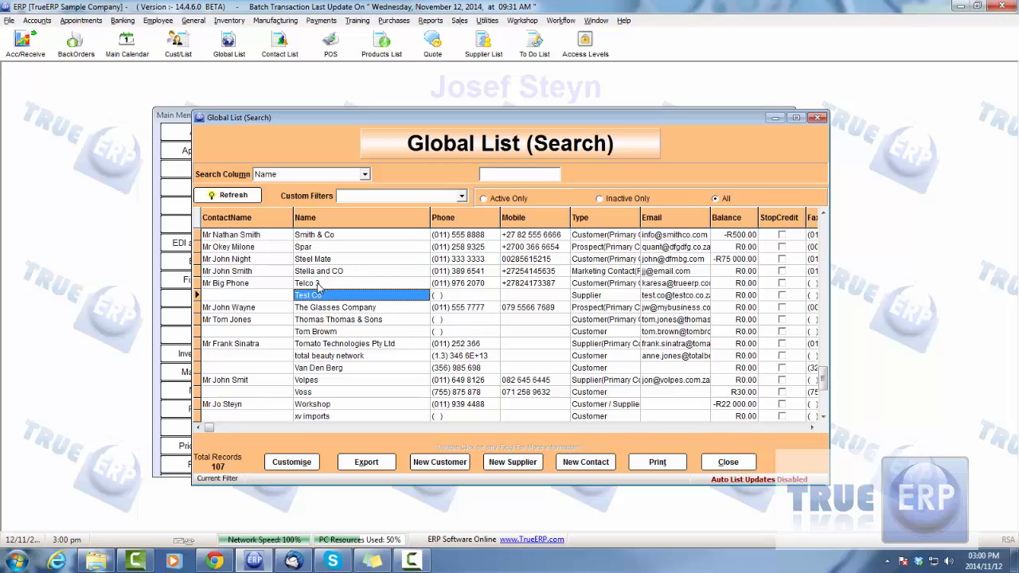
{"action": "double_click", "coordinate": [316, 284]}
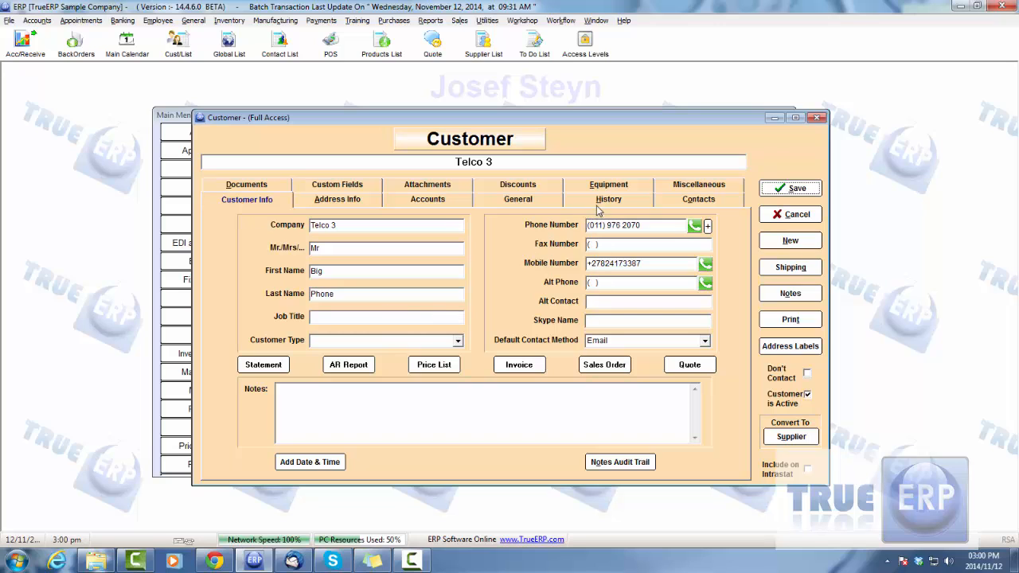
Review the Telco 3 customer's address, account, attachment and discount details.
{"action": "left_click", "coordinate": [337, 201]}
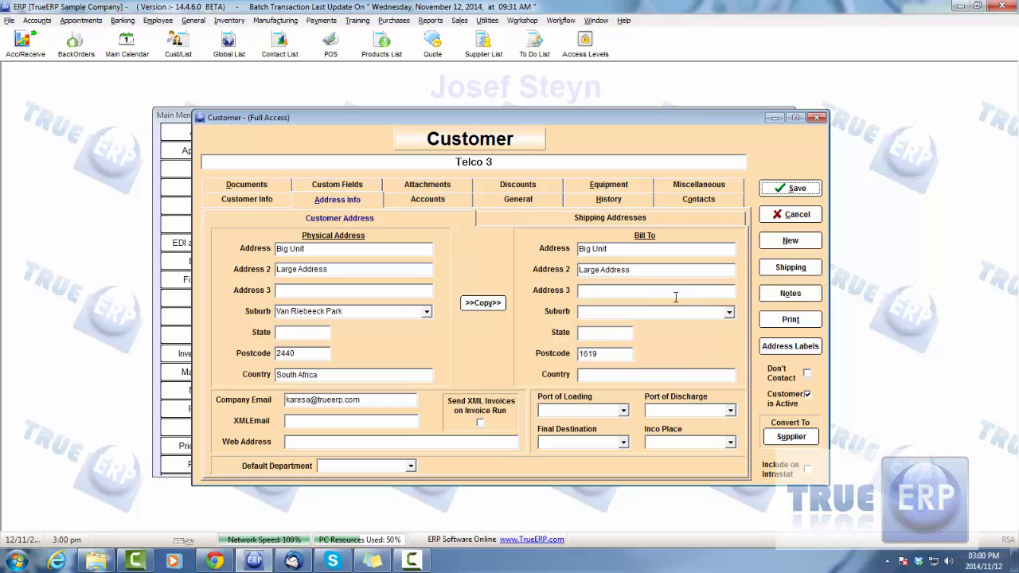
{"action": "left_click", "coordinate": [444, 200]}
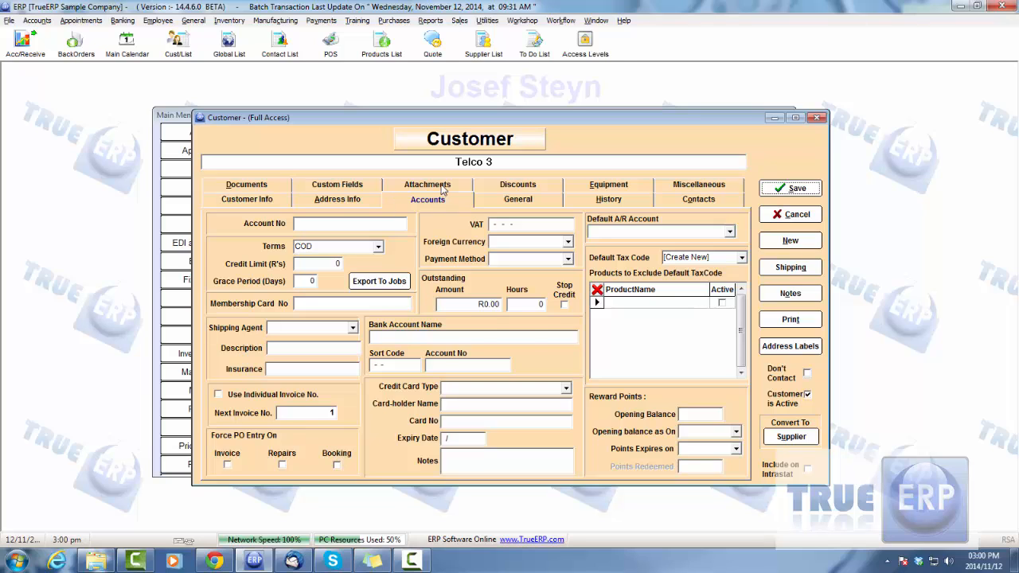
{"action": "left_click", "coordinate": [443, 186]}
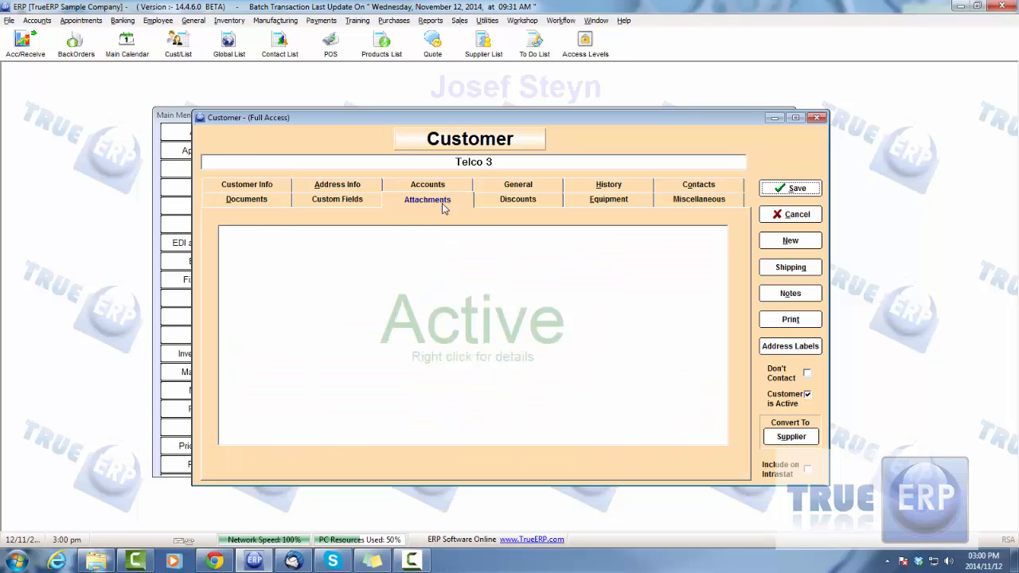
{"action": "left_click", "coordinate": [535, 199]}
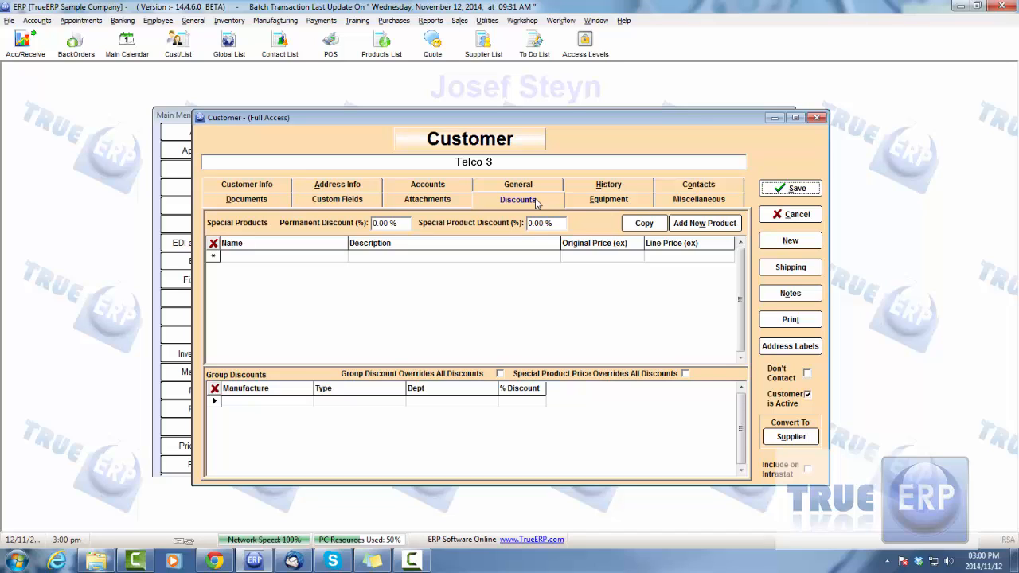
Examine the customer's appointment and quote history, then view the quote dated 23/09/2014 and close it.
{"action": "left_click", "coordinate": [606, 186]}
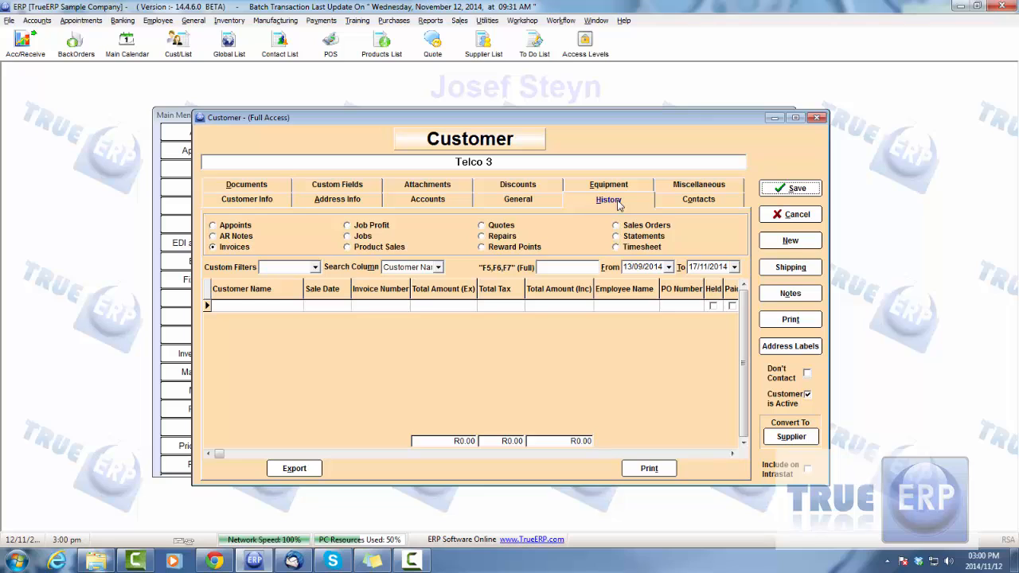
{"action": "left_click", "coordinate": [213, 225]}
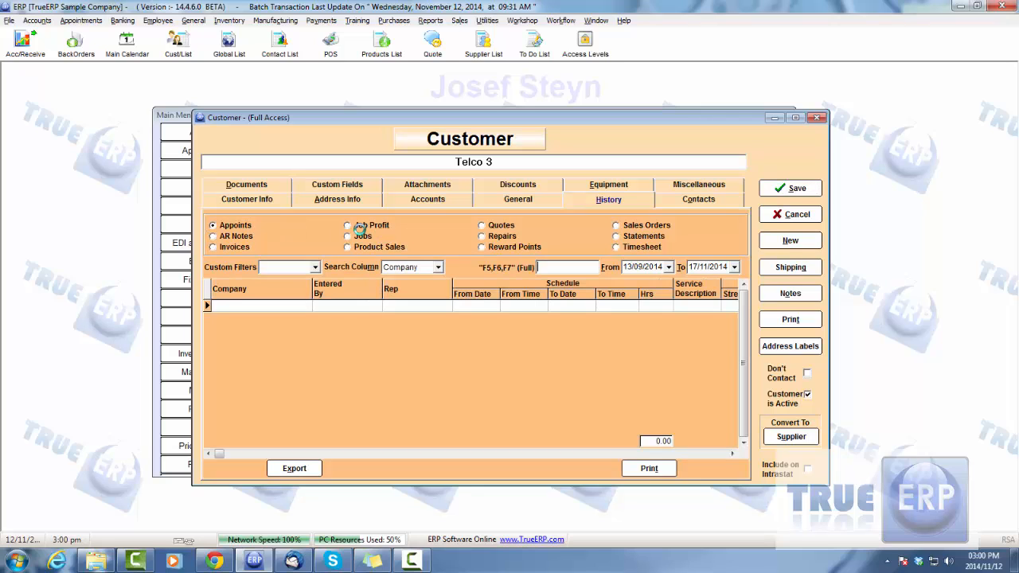
{"action": "left_click", "coordinate": [482, 226]}
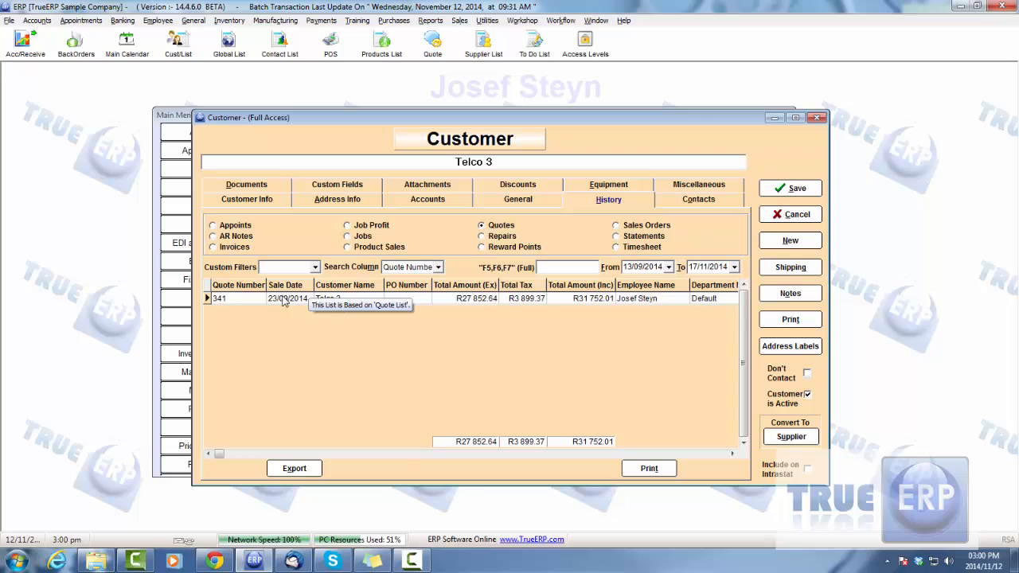
{"action": "left_click", "coordinate": [330, 298]}
{"action": "double_click", "coordinate": [330, 298]}
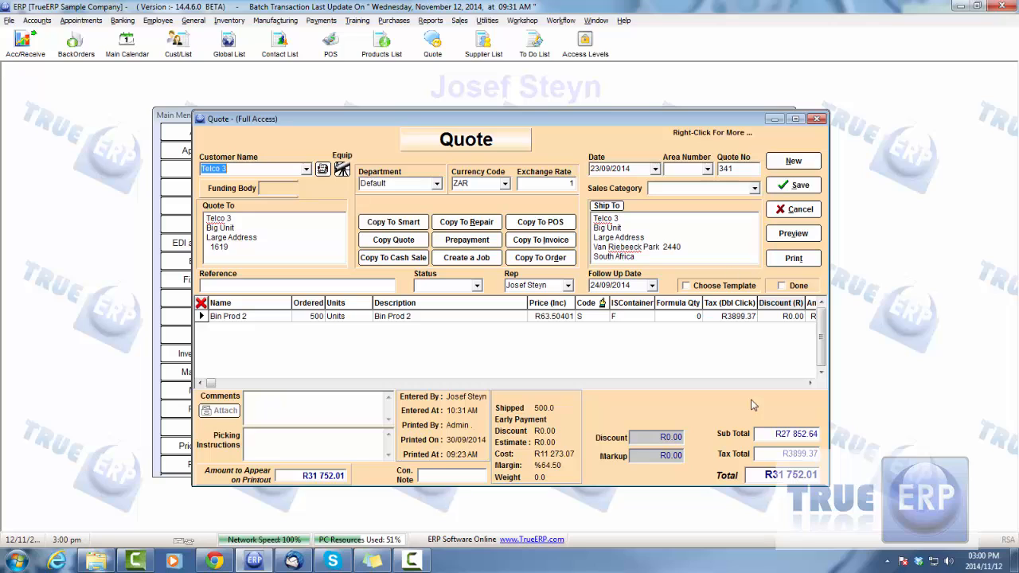
{"action": "left_click", "coordinate": [794, 191]}
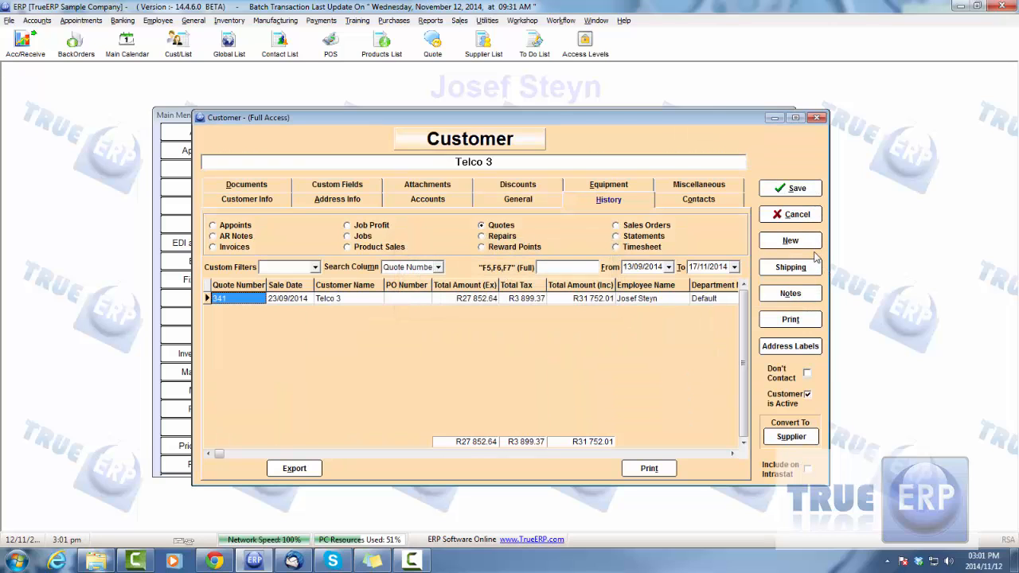
Close the Telco 3 customer record without keeping changes and close the Global List.
{"action": "left_click", "coordinate": [792, 215]}
{"action": "left_click", "coordinate": [560, 317]}
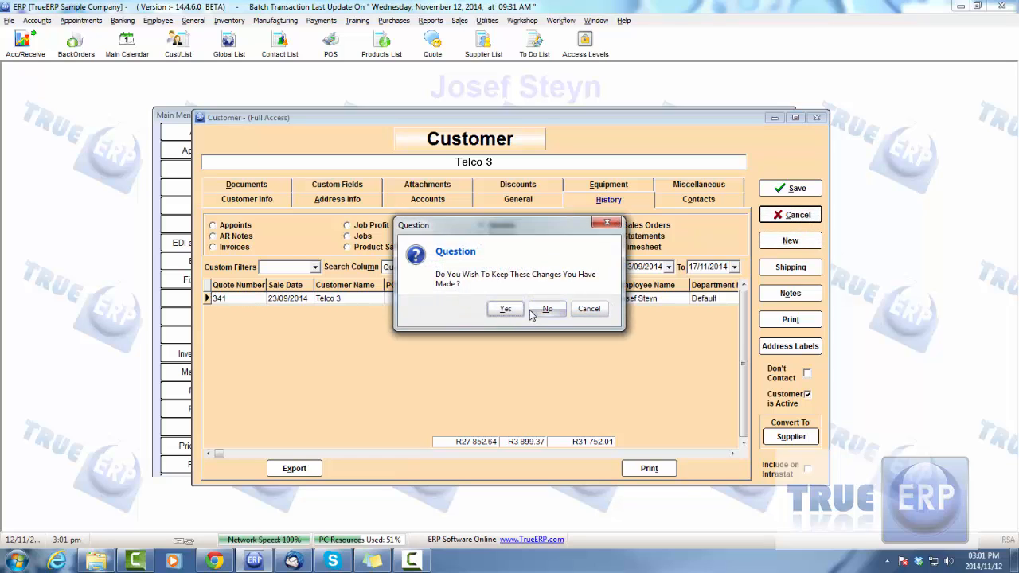
{"action": "left_click", "coordinate": [748, 473]}
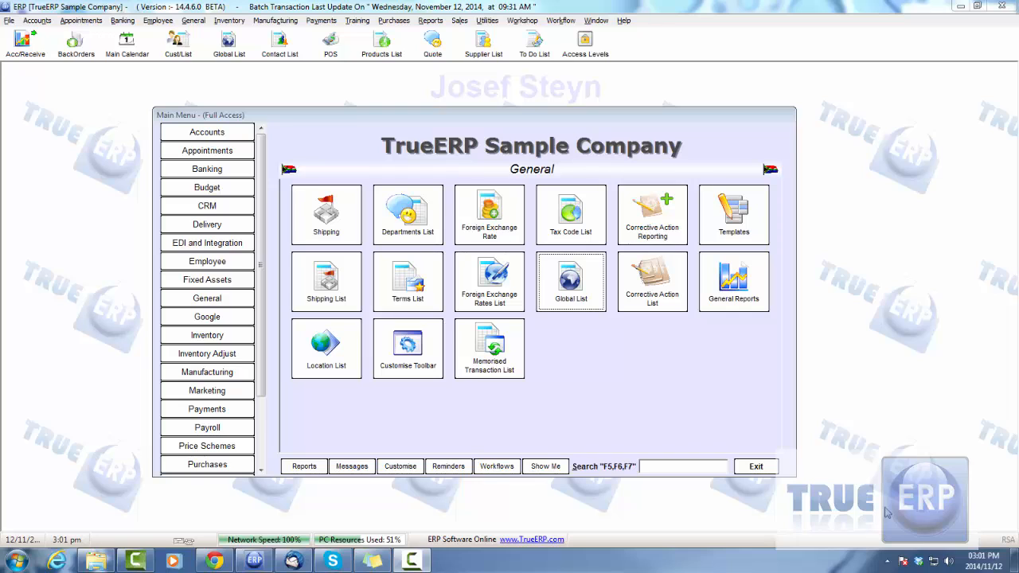
Review the "Buy 2 for a price of 1" scheme in the Price Scheme List, then close the list.
{"action": "left_click", "coordinate": [207, 445]}
{"action": "left_click", "coordinate": [404, 227]}
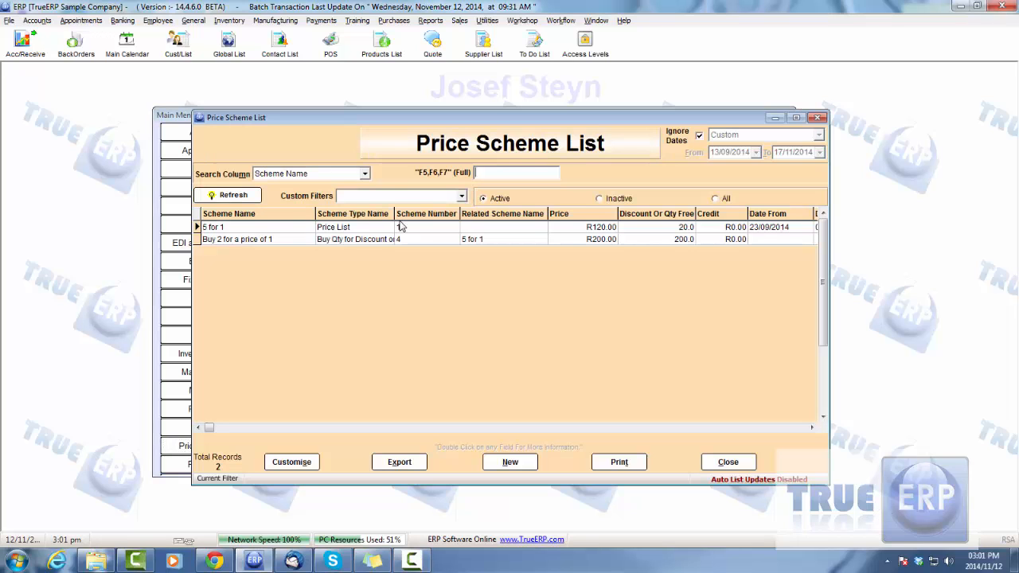
{"action": "double_click", "coordinate": [246, 239]}
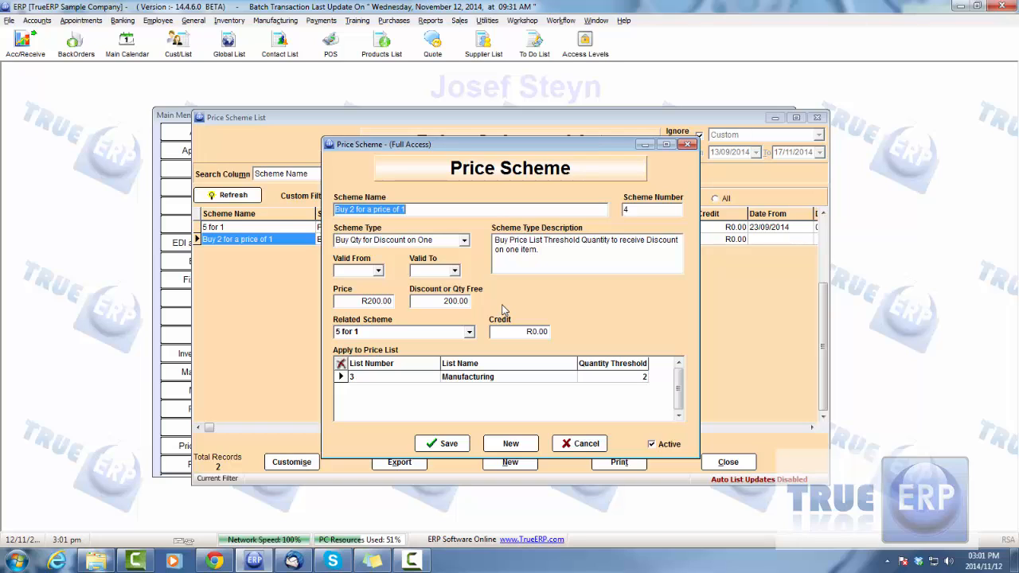
{"action": "left_click", "coordinate": [584, 444]}
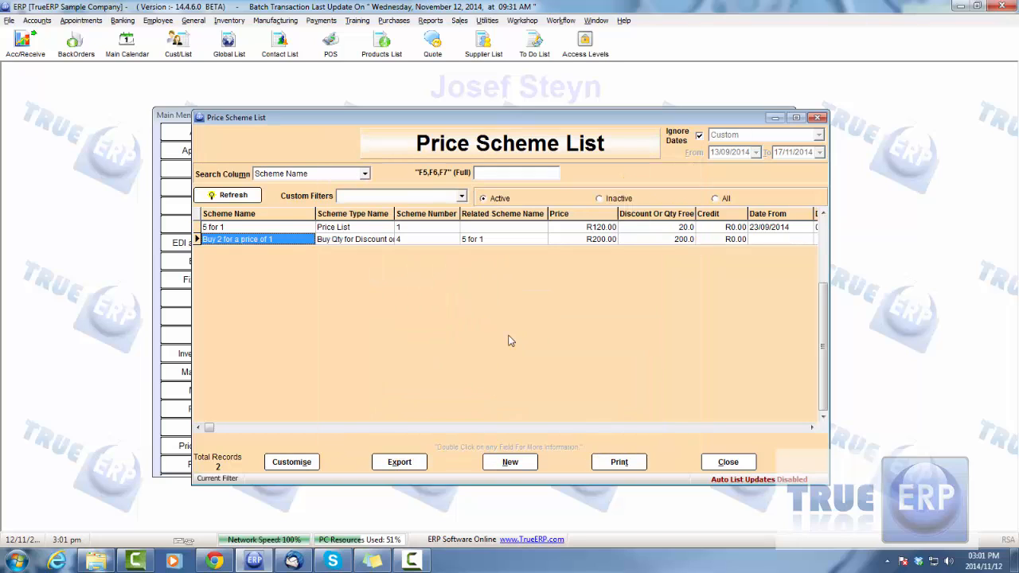
{"action": "left_click", "coordinate": [235, 196]}
{"action": "left_click", "coordinate": [727, 459]}
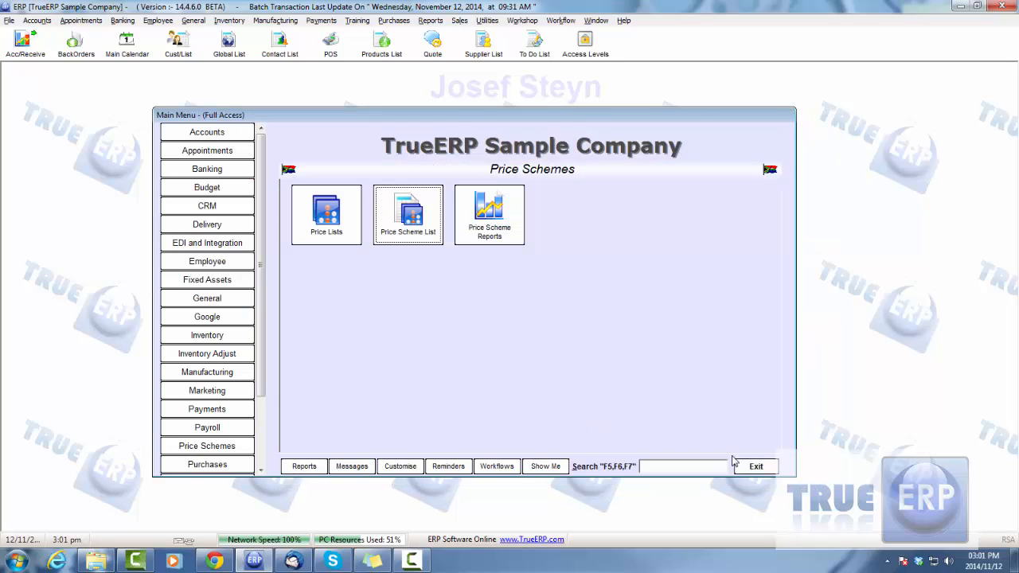
Start a CRM mail merge, set the Customers filter list to Customer List and close the customer list without selecting records.
{"action": "left_click", "coordinate": [220, 208]}
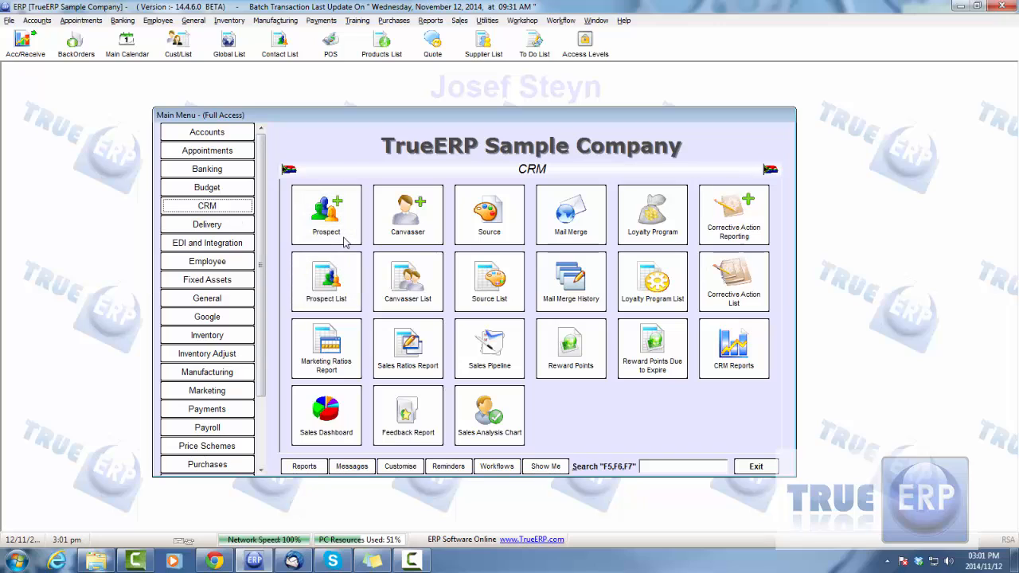
{"action": "left_click", "coordinate": [587, 225]}
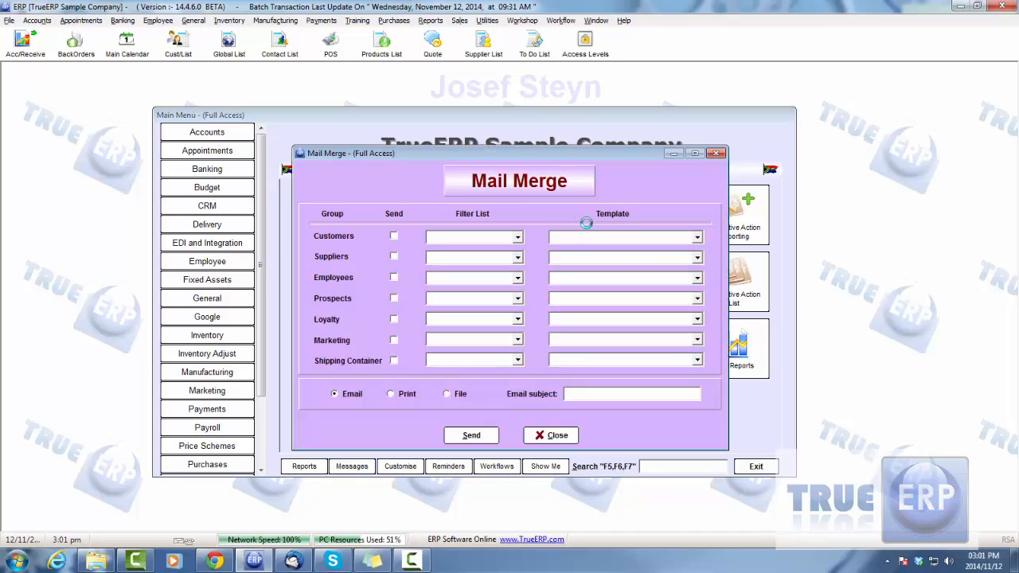
{"action": "left_click", "coordinate": [517, 238]}
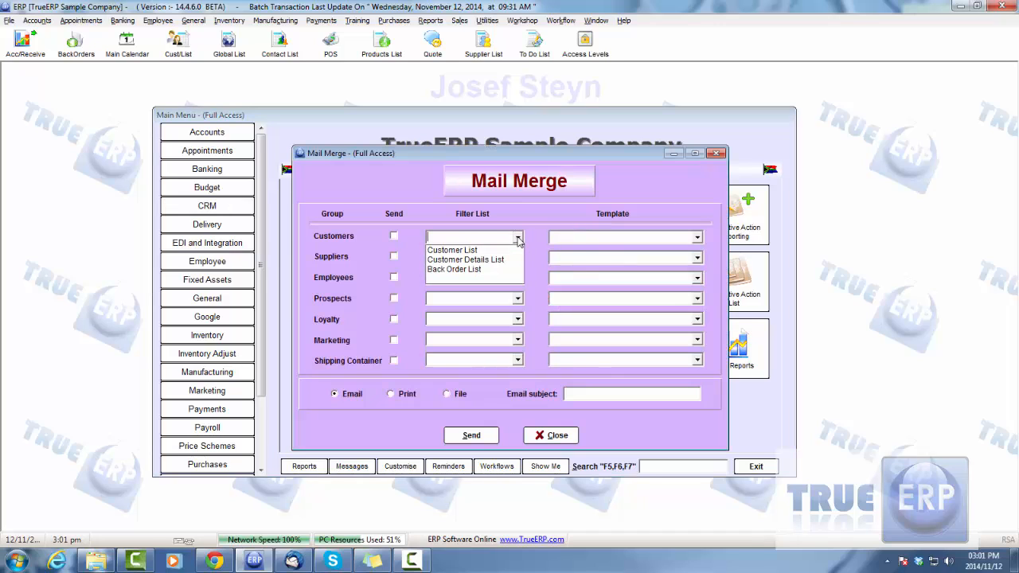
{"action": "left_click", "coordinate": [492, 250]}
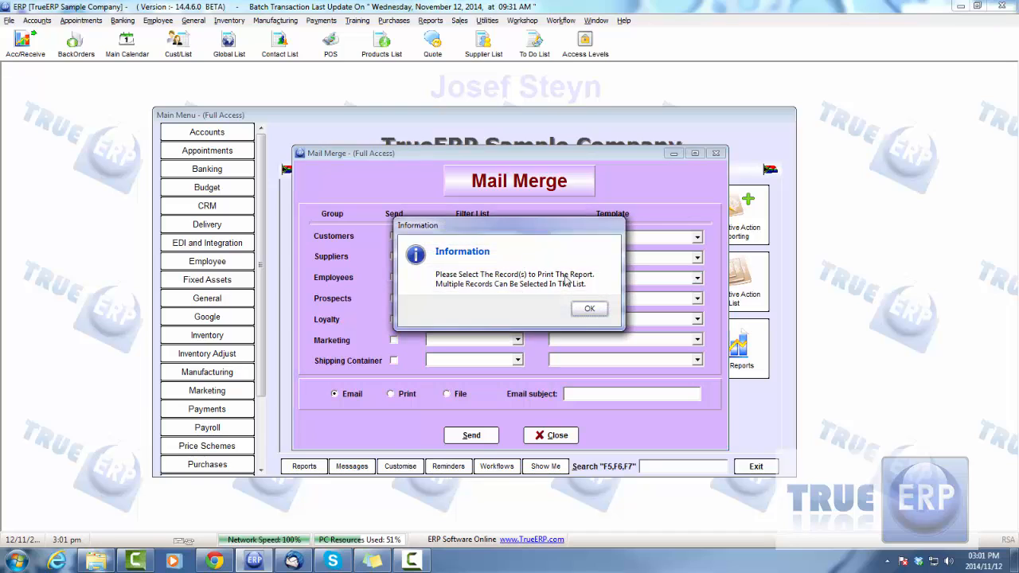
{"action": "left_click", "coordinate": [593, 310]}
{"action": "left_click", "coordinate": [733, 460]}
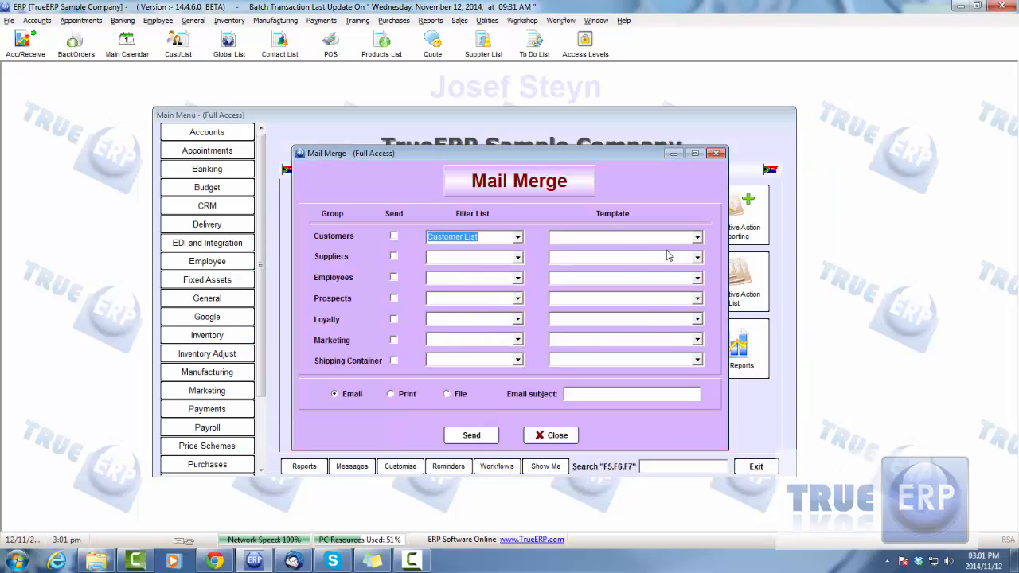
Check the template choices for the Customers group and close Mail Merge without sending anything.
{"action": "left_click", "coordinate": [697, 238]}
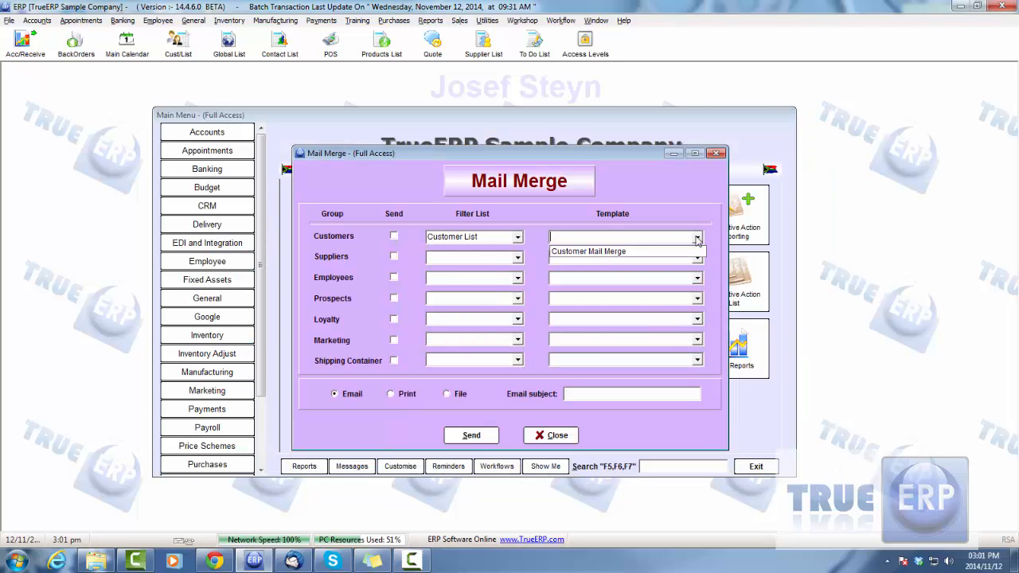
{"action": "left_click", "coordinate": [386, 235]}
{"action": "left_click", "coordinate": [551, 435]}
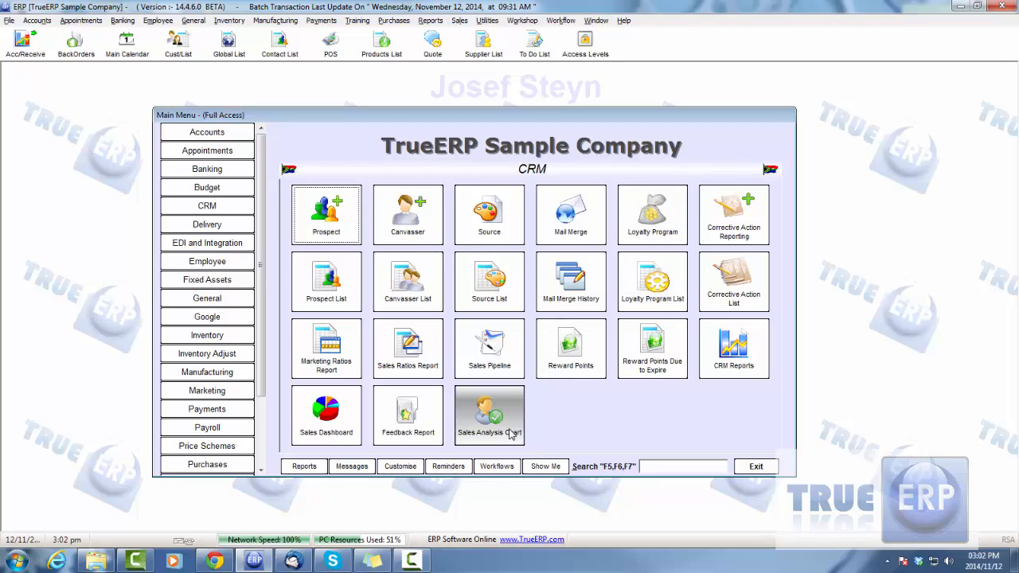
View the marketing ratio report for all dates, then close it.
{"action": "left_click", "coordinate": [236, 393]}
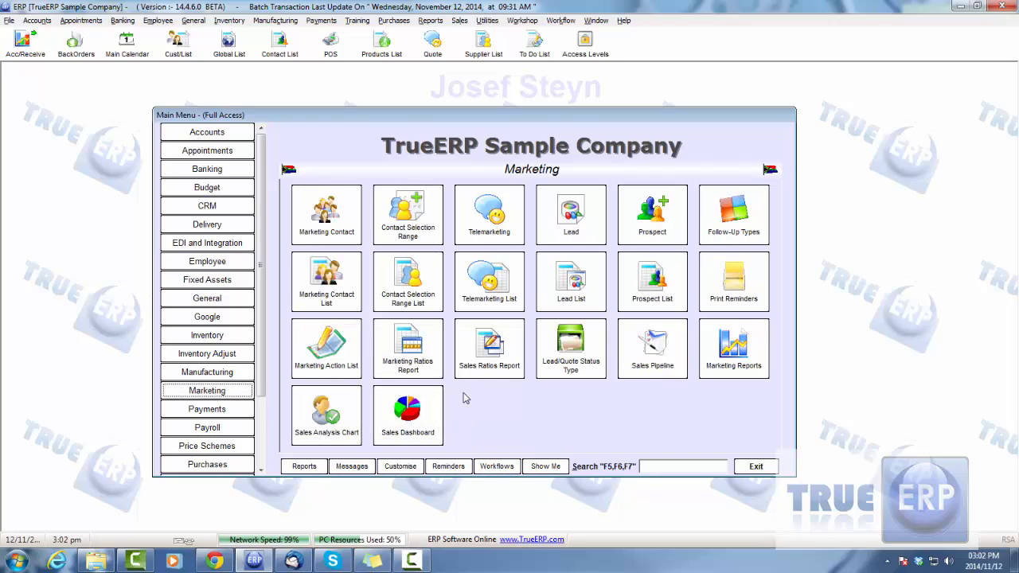
{"action": "left_click", "coordinate": [416, 363]}
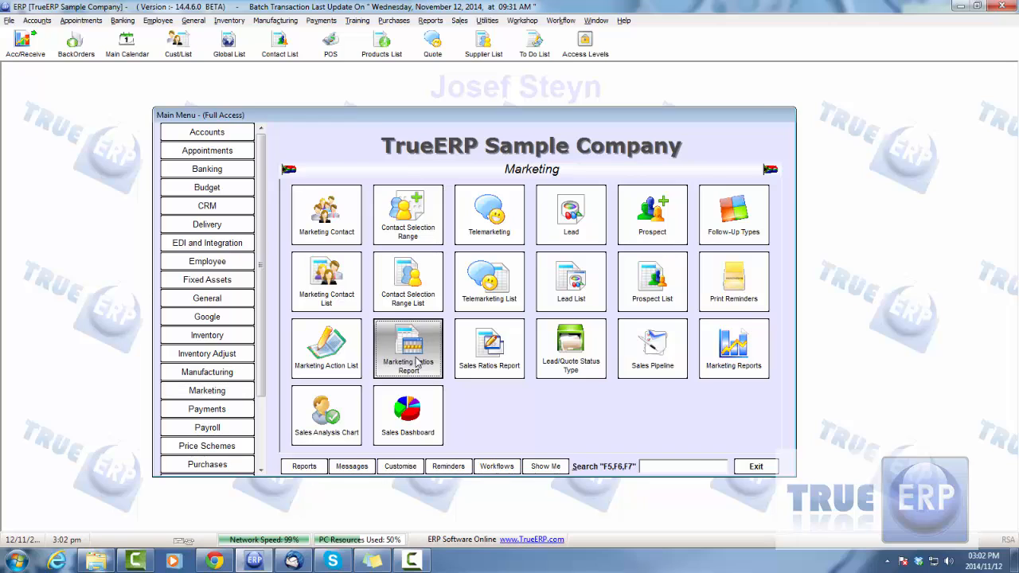
{"action": "left_click", "coordinate": [699, 137]}
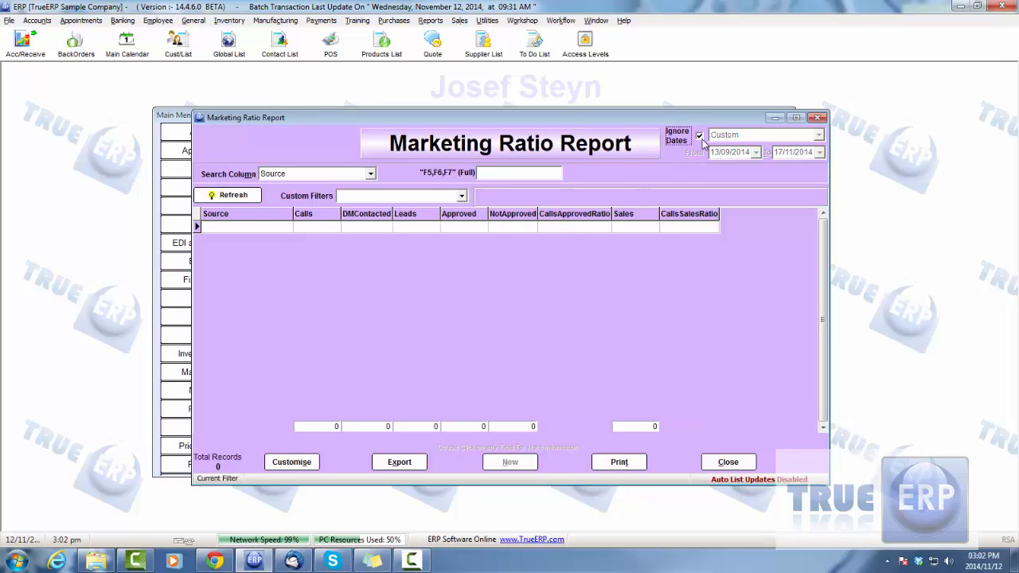
{"action": "left_click", "coordinate": [730, 463]}
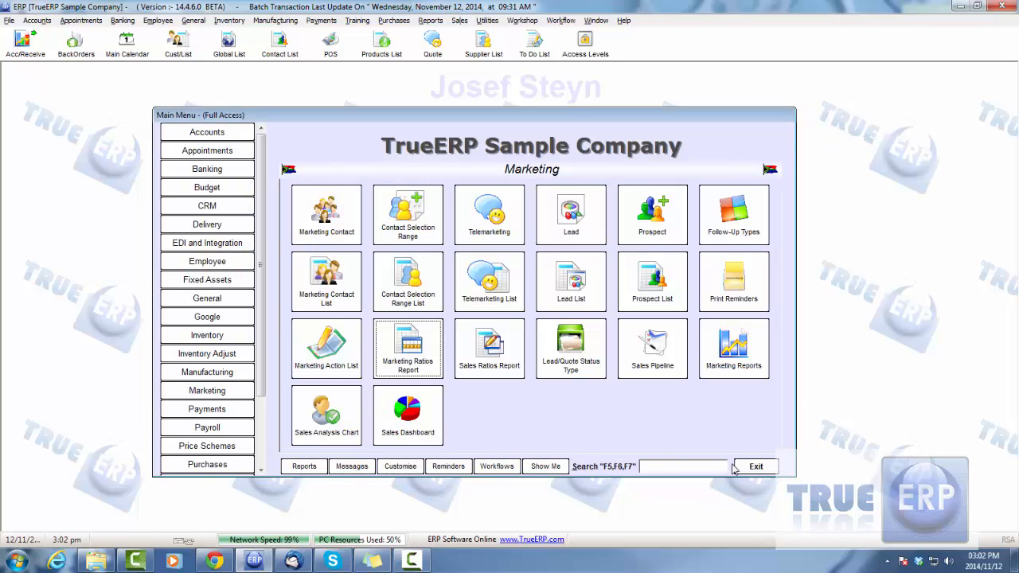
Display the marketing Sales Dashboard with dates ignored and refresh its figures.
{"action": "left_click", "coordinate": [430, 414]}
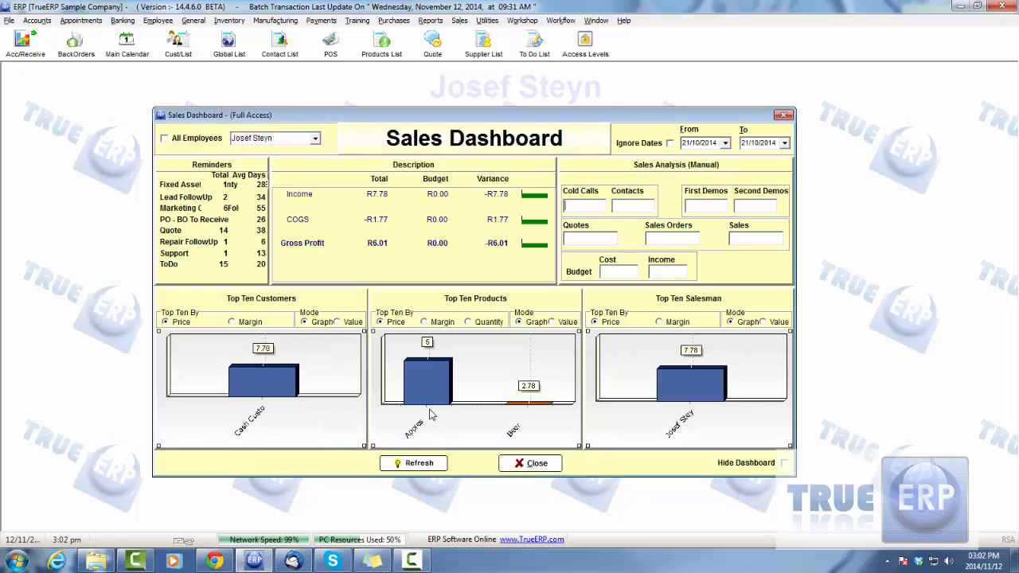
{"action": "left_click", "coordinate": [670, 144]}
{"action": "left_click", "coordinate": [398, 464]}
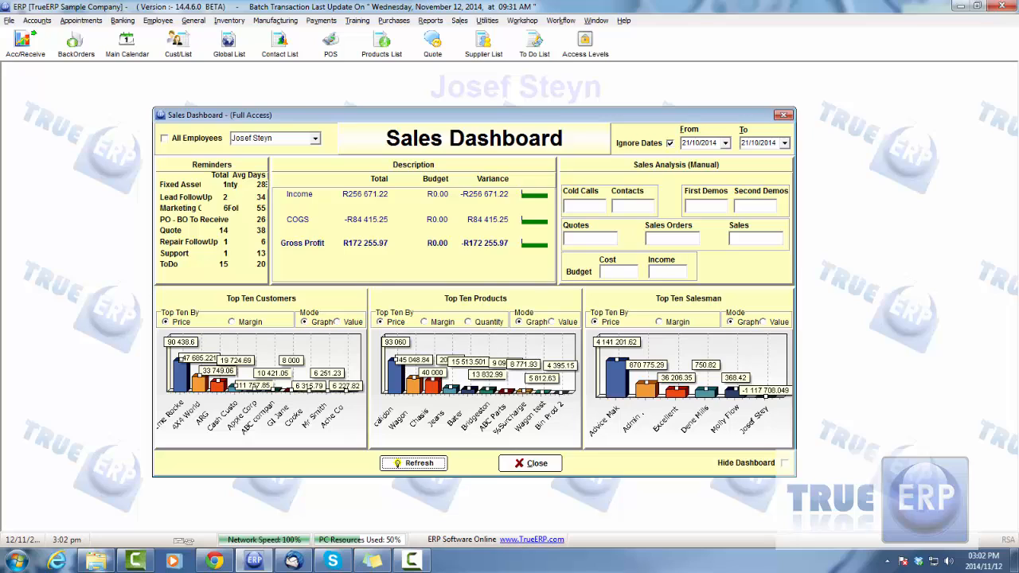
{"action": "left_click", "coordinate": [412, 561]}
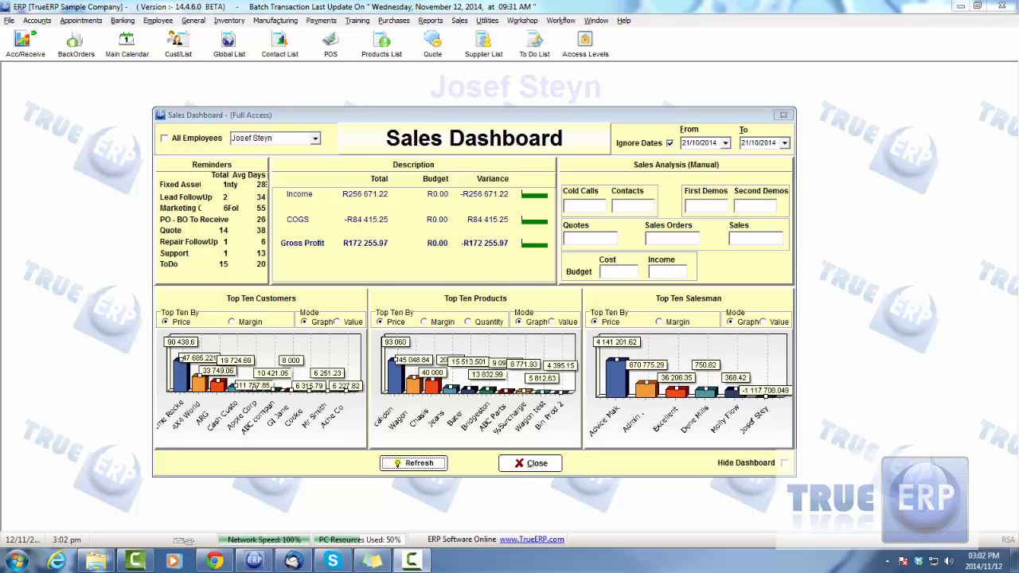
Review the top ten customers and the top ten products by margin as value lists, then close the Sales Dashboard.
{"action": "left_click", "coordinate": [347, 323]}
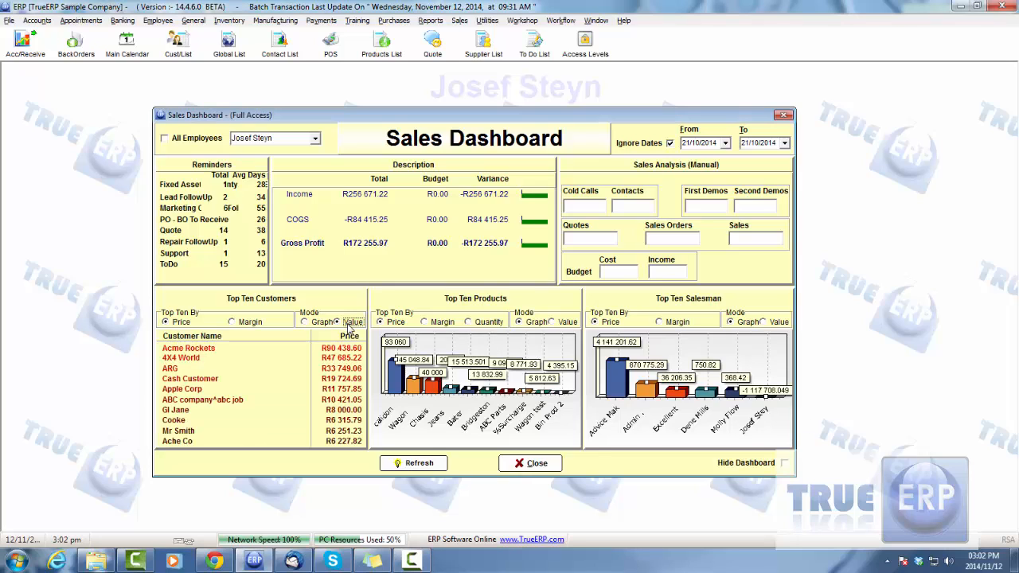
{"action": "left_click", "coordinate": [430, 322]}
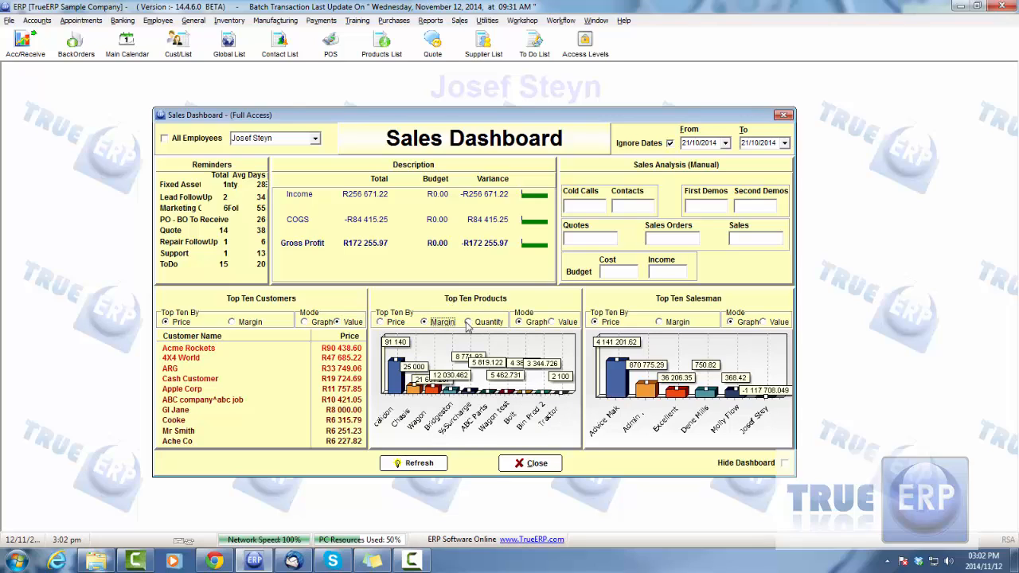
{"action": "left_click", "coordinate": [555, 322]}
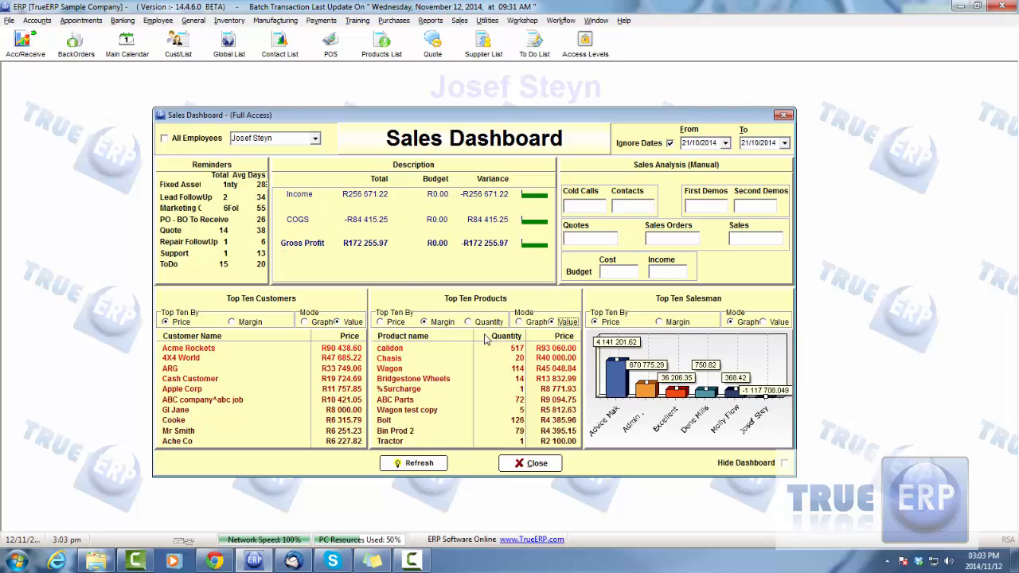
{"action": "left_click", "coordinate": [548, 465]}
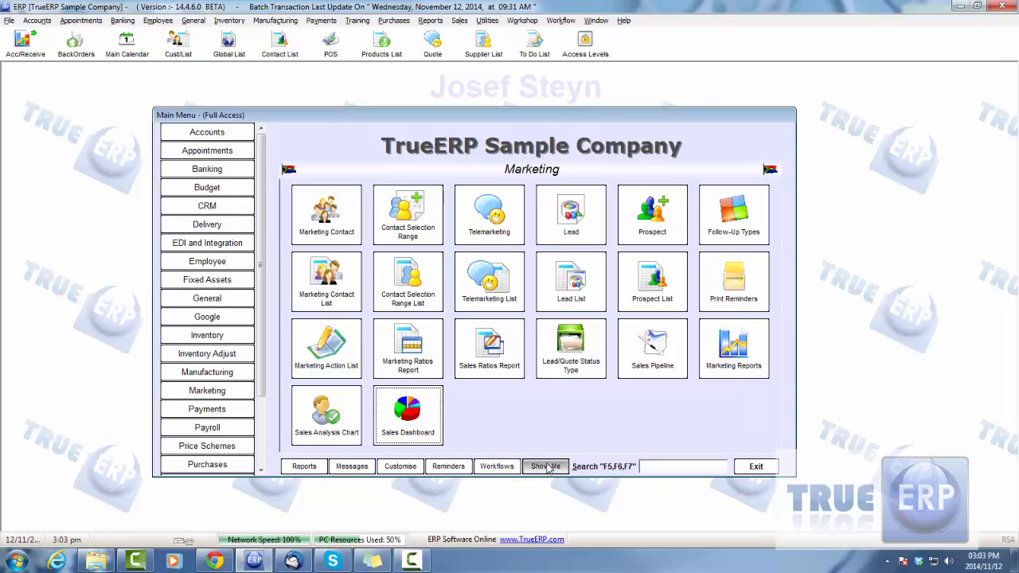